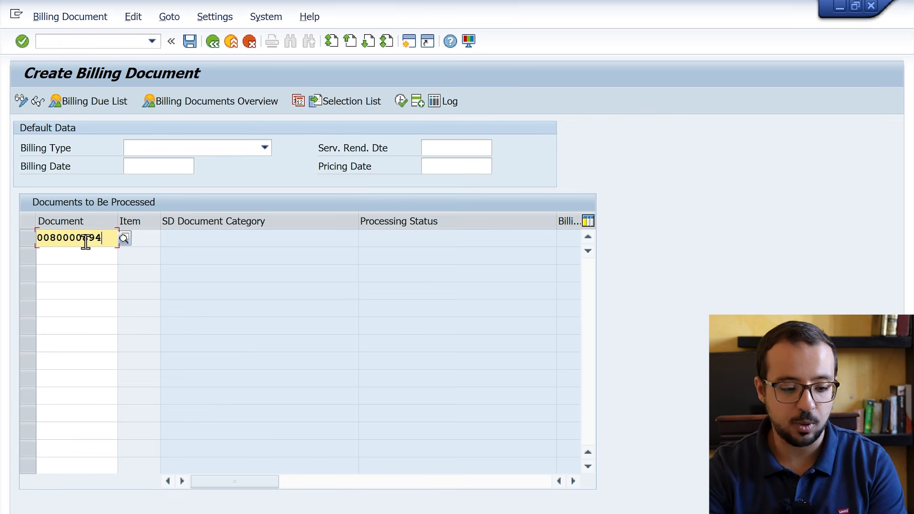
# Try to save the billing document for the entered delivery and open the processing log
pyautogui.hotkey('ctrl', 's')
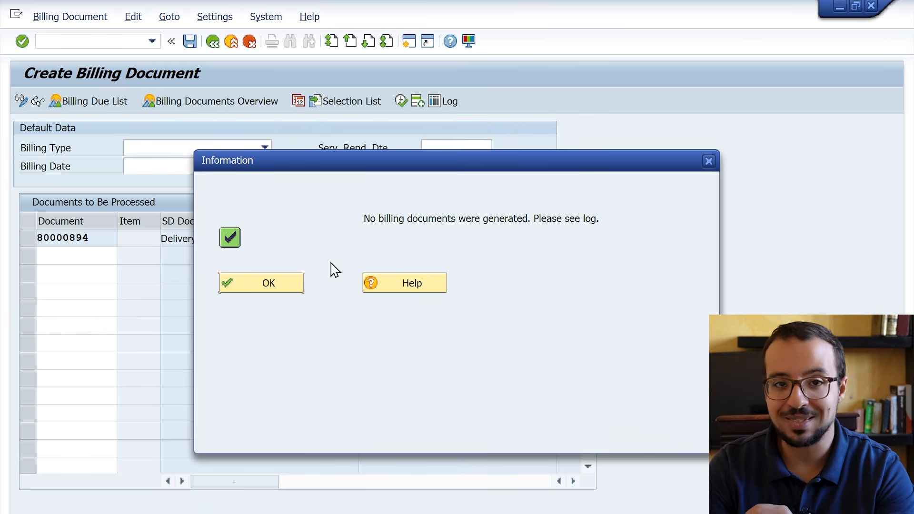
pyautogui.click(275, 290)
pyautogui.click(445, 103)
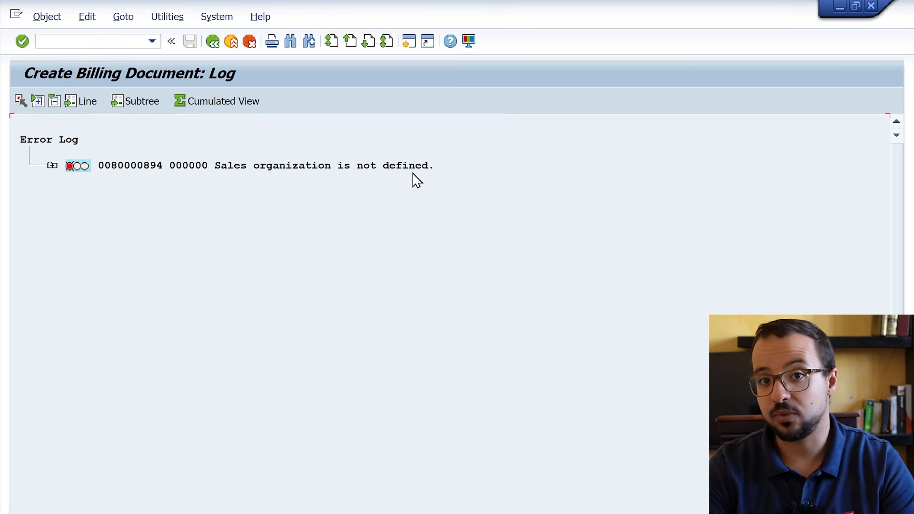
# Expand the sales organization error in the log down to its technical data details
pyautogui.doubleClick(398, 168)
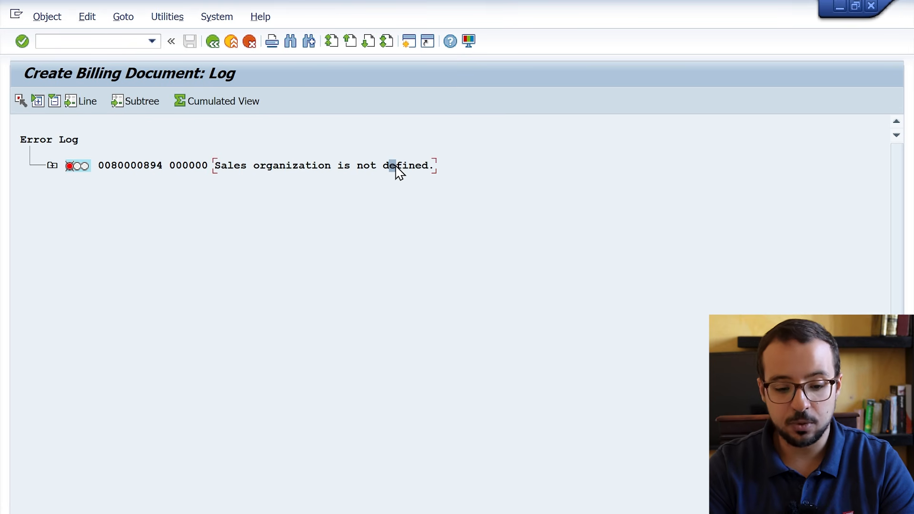
pyautogui.click(54, 167)
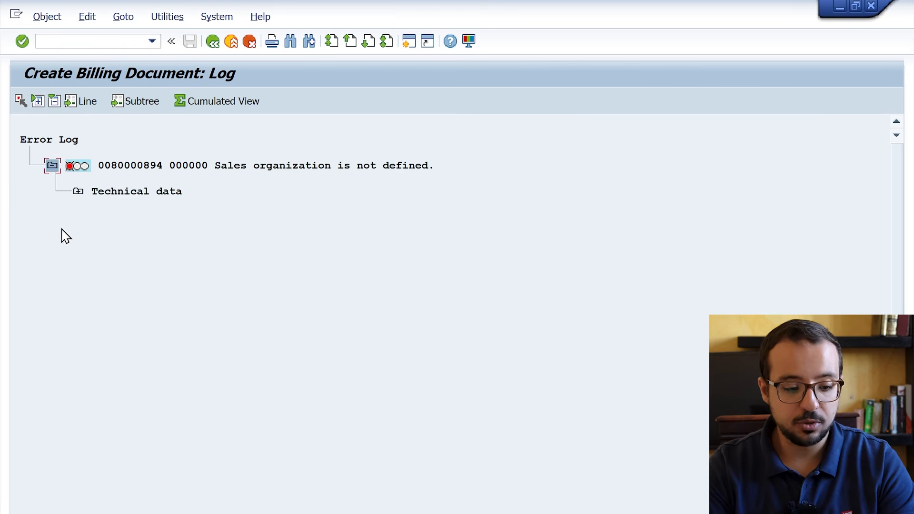
pyautogui.click(79, 193)
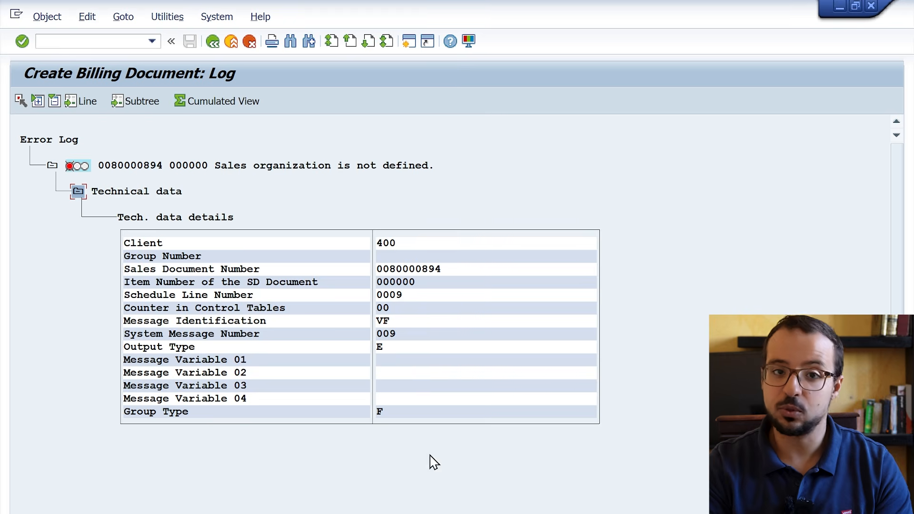
# Switch to the browser and search Google for "VF009 sap" in a new tab
pyautogui.hotkey('alt', 'Tab')
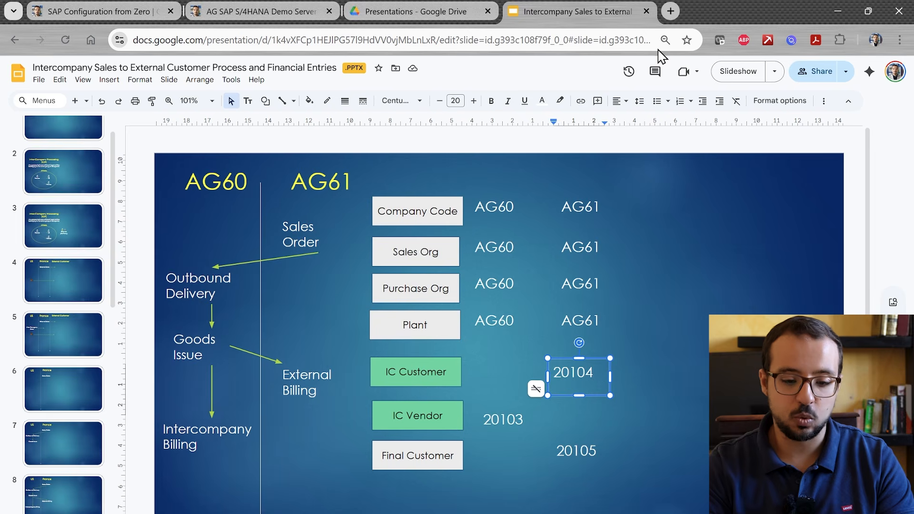
pyautogui.click(671, 16)
pyautogui.click(434, 277)
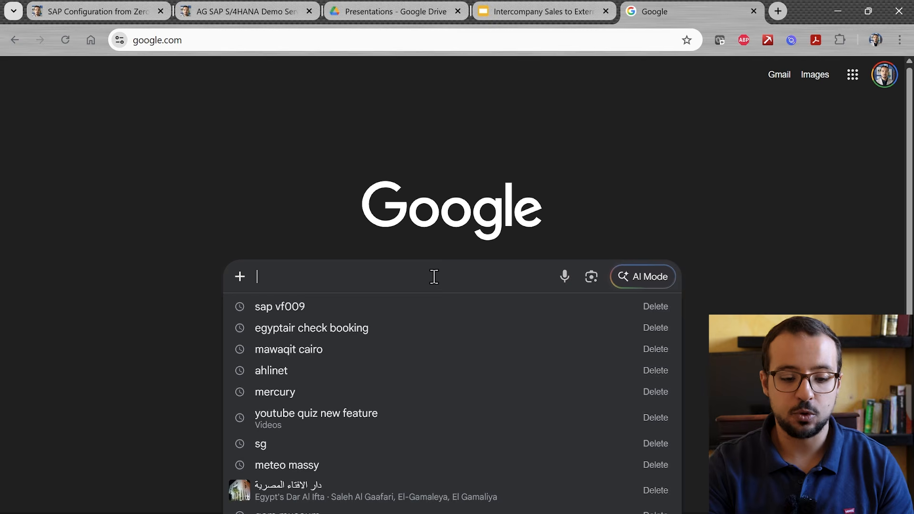
pyautogui.write('VF009')
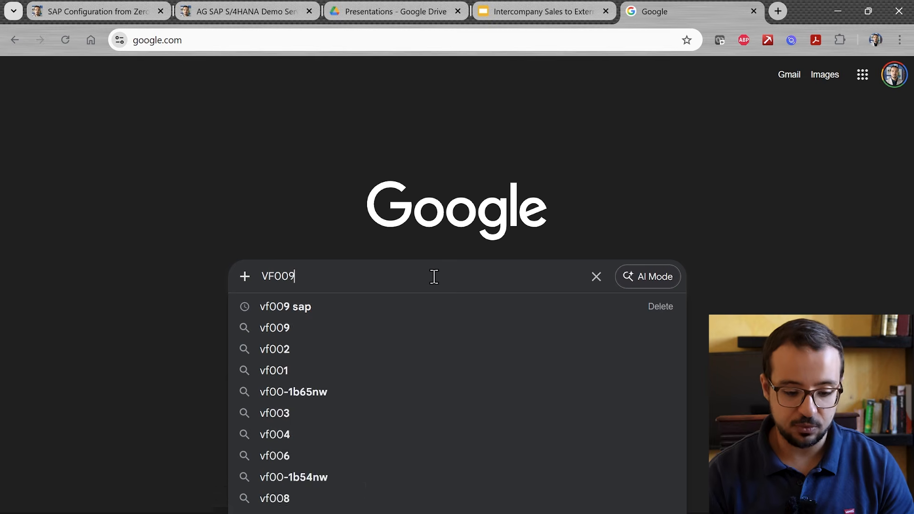
pyautogui.write(' sap')
pyautogui.press('Return')
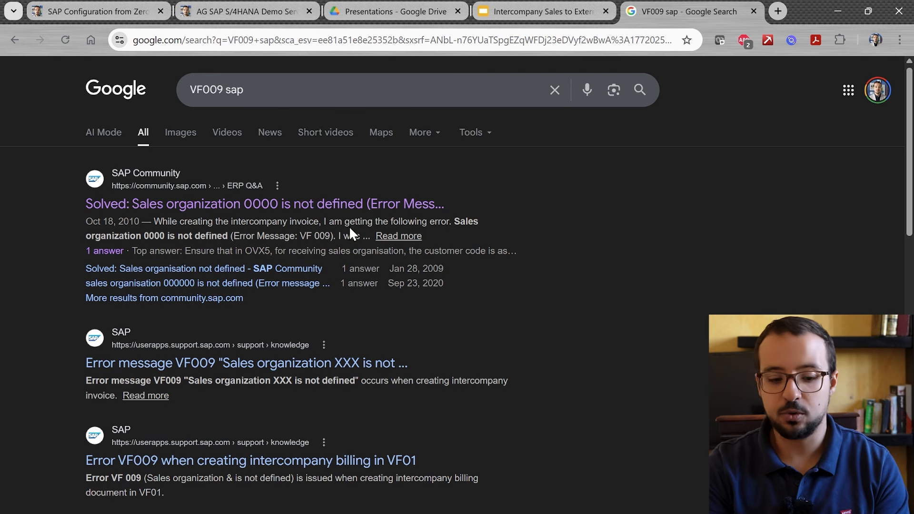
# Open the SAP Community thread about error VF 009 and read its question, date and accepted solution
pyautogui.click(219, 209)
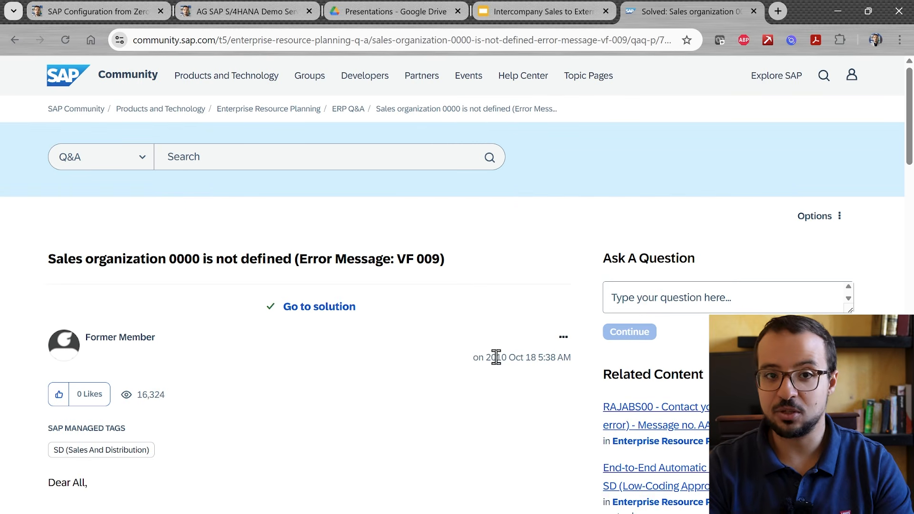
pyautogui.moveTo(514, 358); pyautogui.dragTo(482, 361)
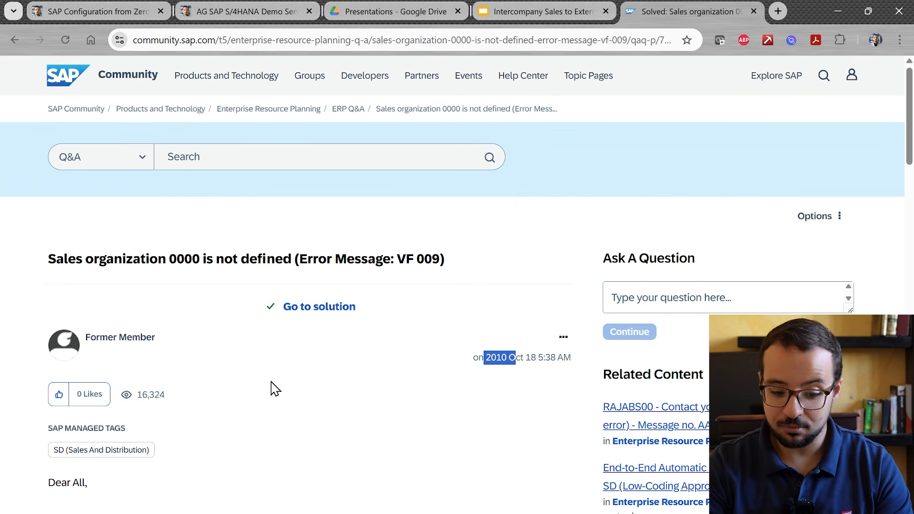
pyautogui.scroll(-4, 276, 384)
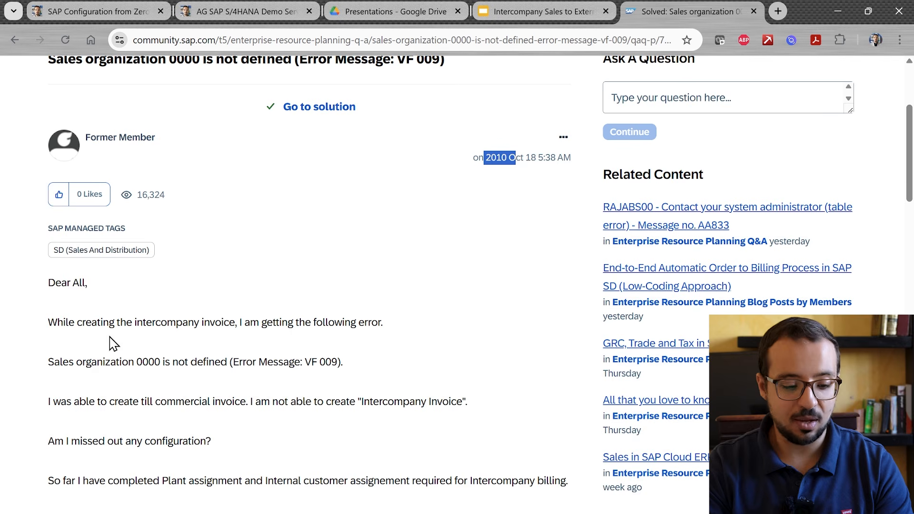
pyautogui.scroll(-4, 171, 344)
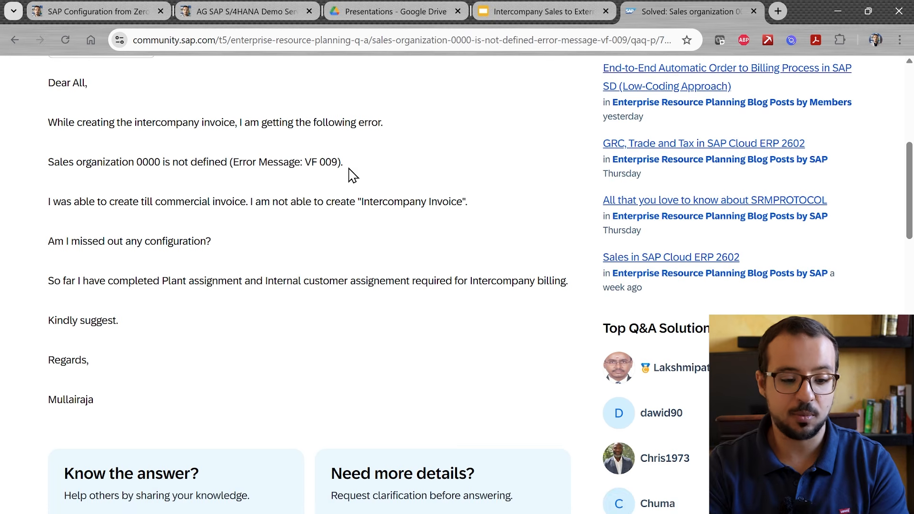
pyautogui.scroll(-8, 446, 298)
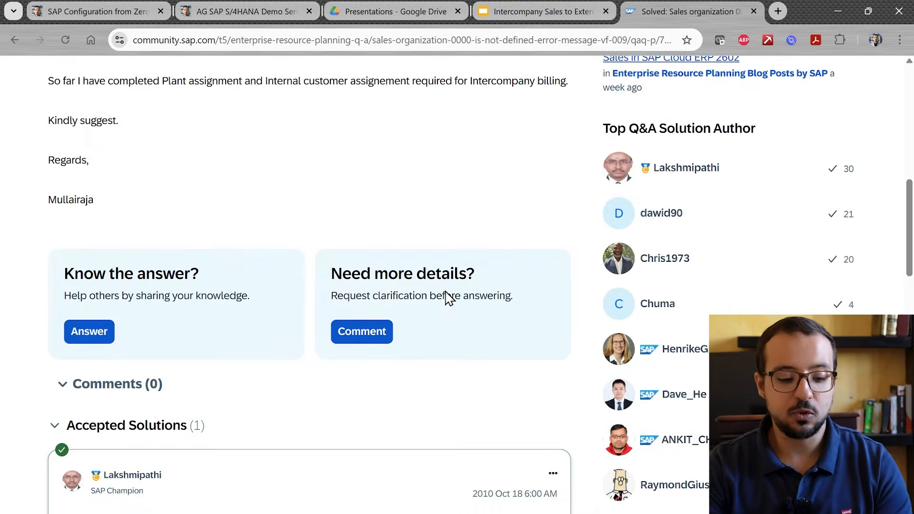
pyautogui.scroll(-4, 378, 265)
pyautogui.scroll(4, 285, 262)
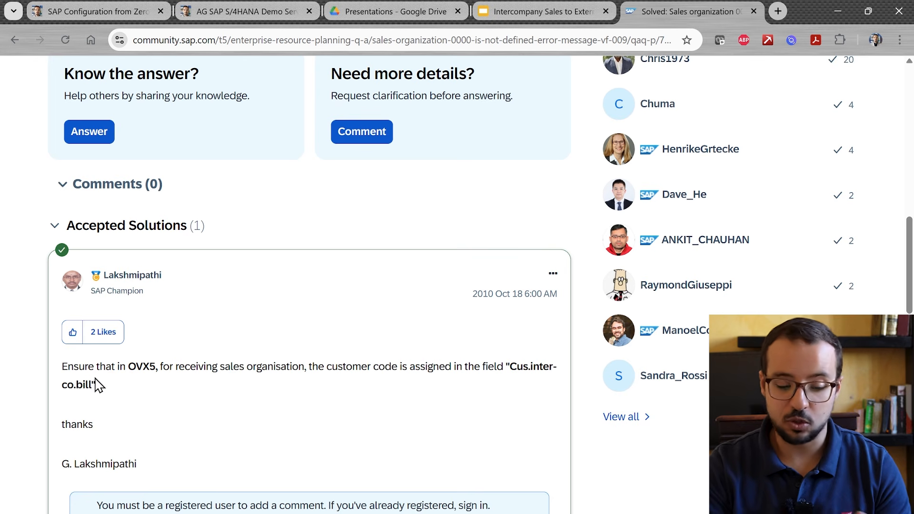
pyautogui.moveTo(154, 370); pyautogui.dragTo(128, 371)
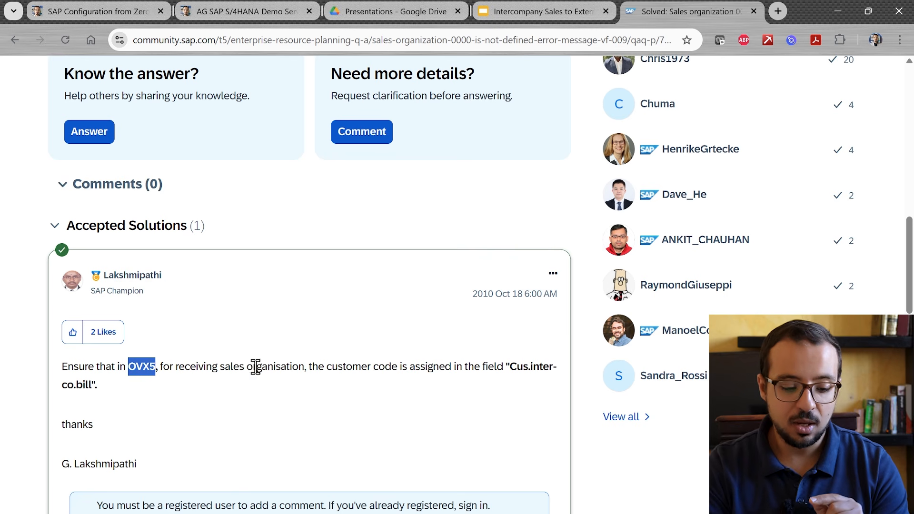
pyautogui.click(301, 369)
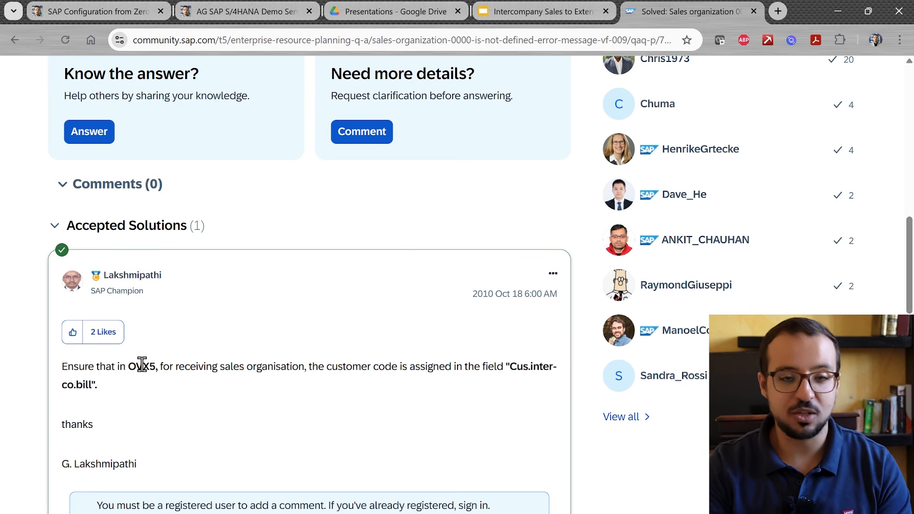
# Switch back to the SAP billing log window and start transaction OVX5 in a new session
pyautogui.moveTo(516, 513)
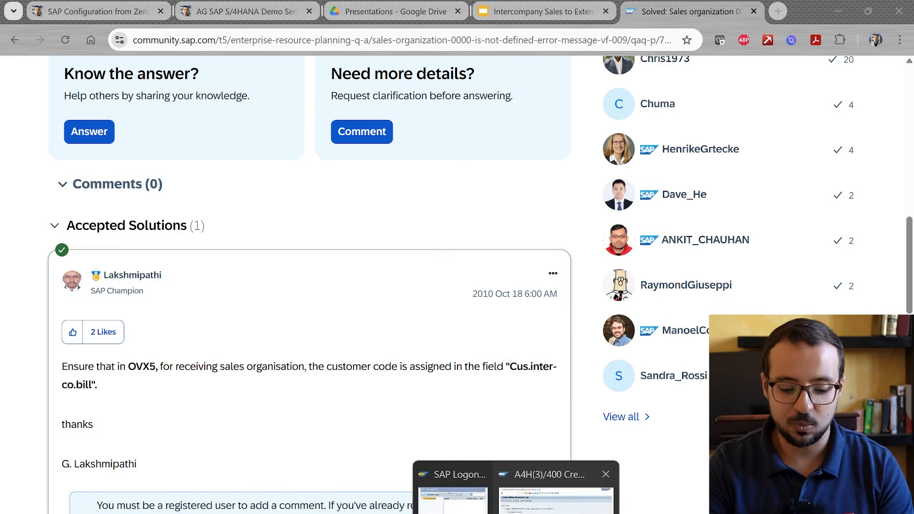
pyautogui.click(557, 500)
pyautogui.click(89, 39)
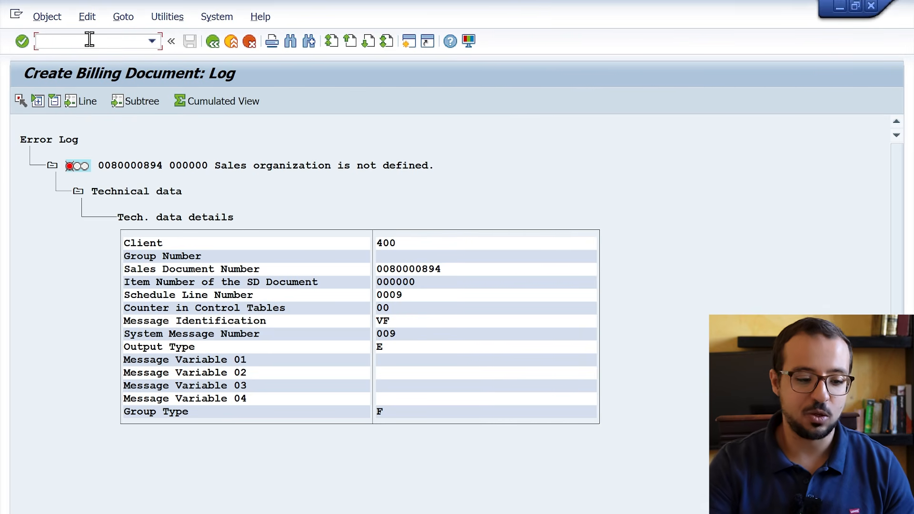
pyautogui.write('/oovx5')
pyautogui.press('Return')
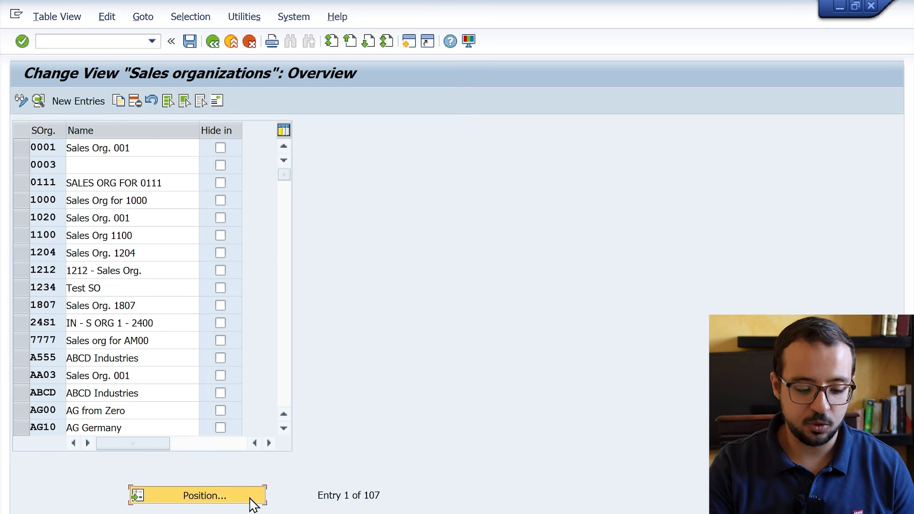
# Position the sales organizations list on AG61 and open that entry's details
pyautogui.click(250, 495)
pyautogui.write('AG61')
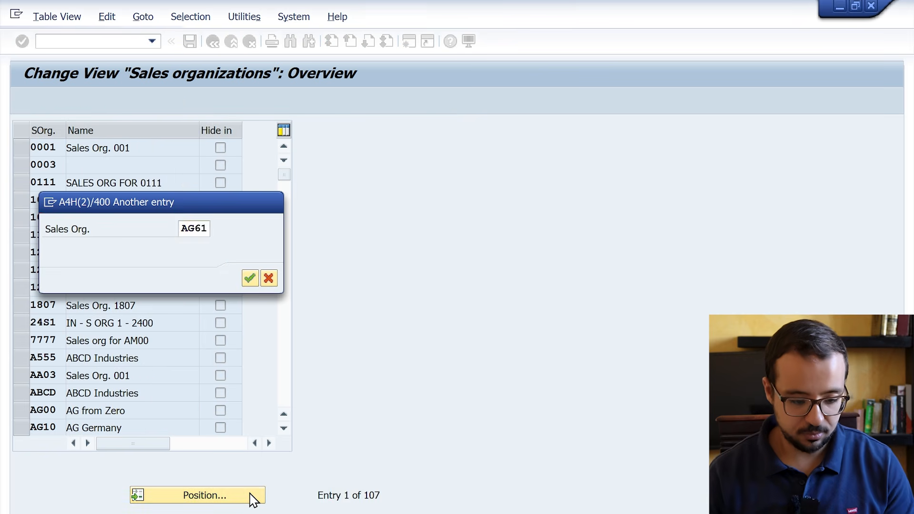
pyautogui.press('Return')
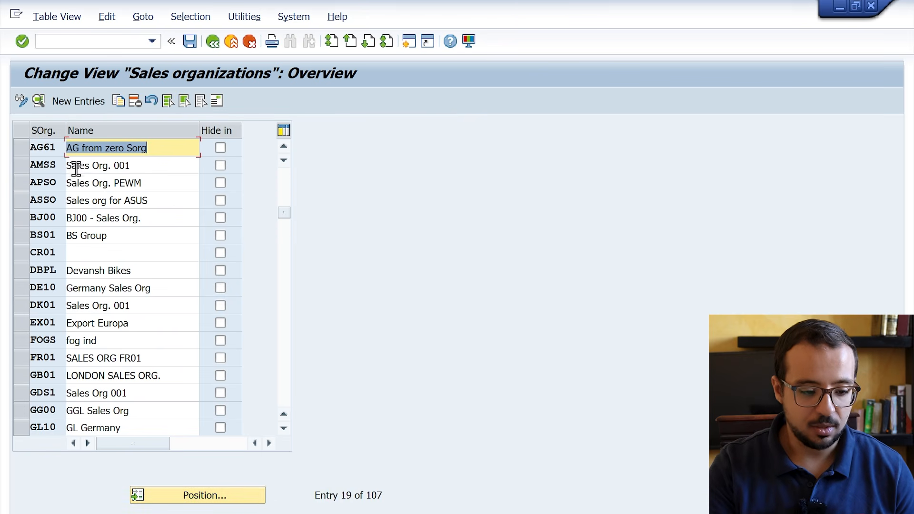
pyautogui.doubleClick(66, 149)
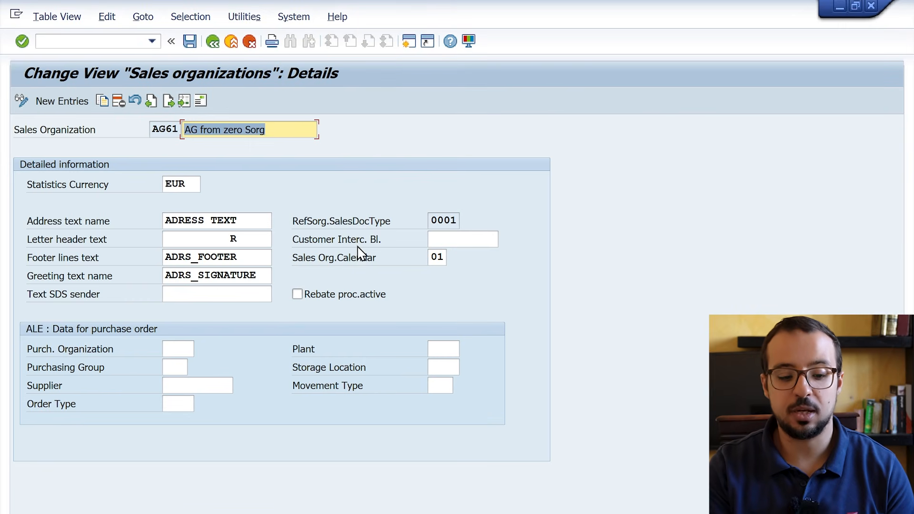
# Look up the IC Customer number for AG61 in the intercompany sales presentation in the browser
pyautogui.click(473, 237)
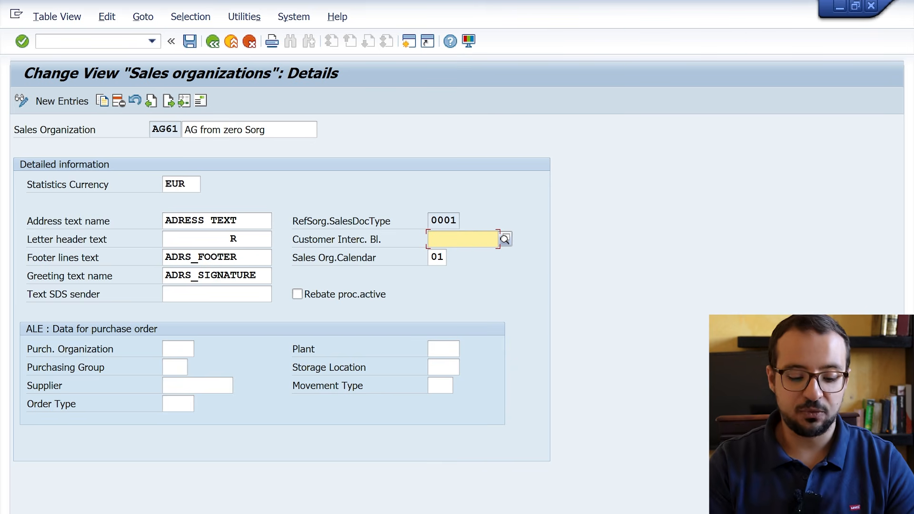
pyautogui.press('F1')
pyautogui.hotkey('alt', 'Tab')
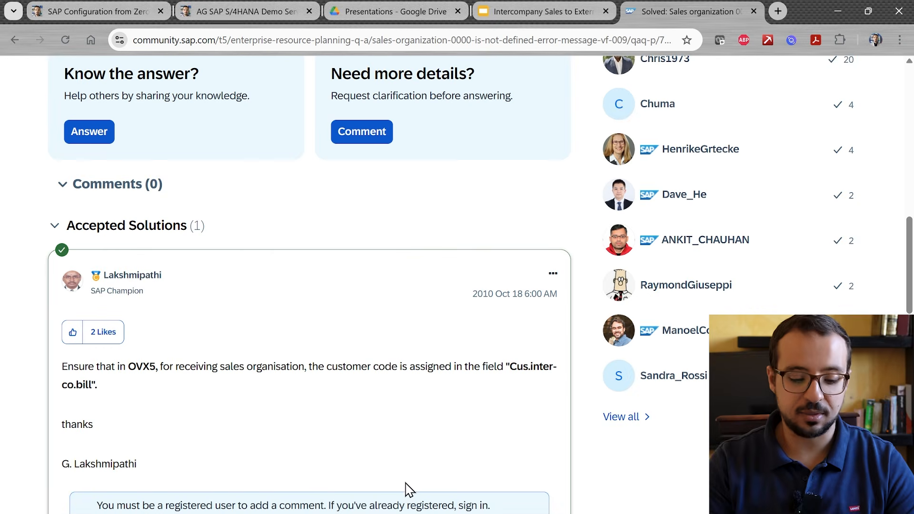
pyautogui.click(562, 11)
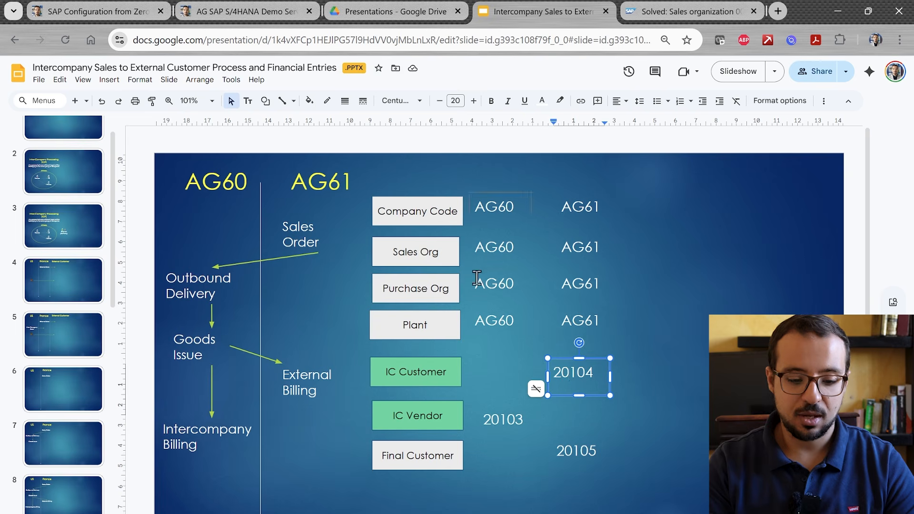
pyautogui.click(650, 347)
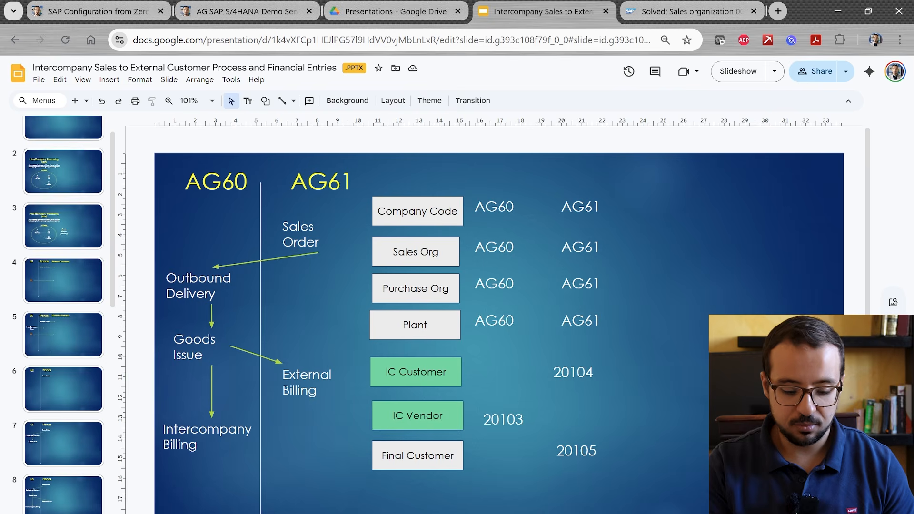
# Return to the AG61 details in SAP, enter the intercompany customer number under Customer Interc. Bl., and save
pyautogui.click(516, 513)
pyautogui.click(511, 499)
pyautogui.click(515, 513)
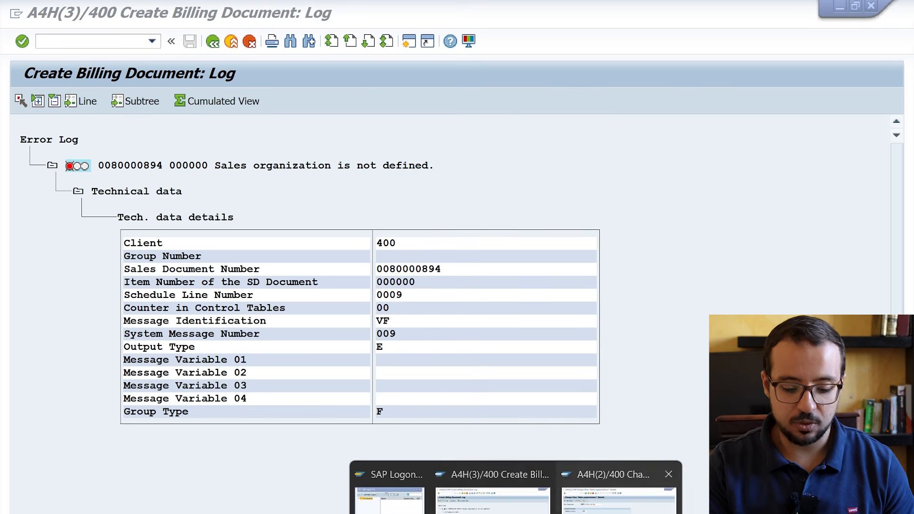
pyautogui.click(637, 491)
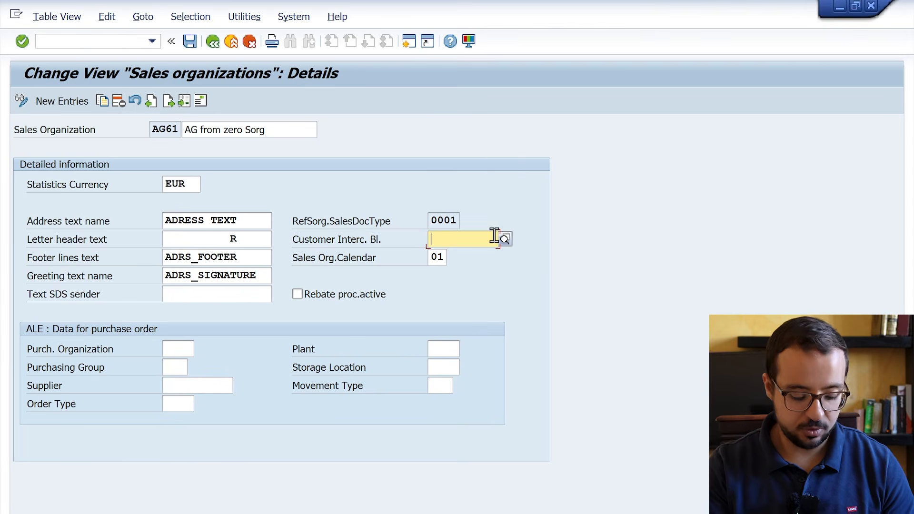
pyautogui.write('20104')
pyautogui.press('Return')
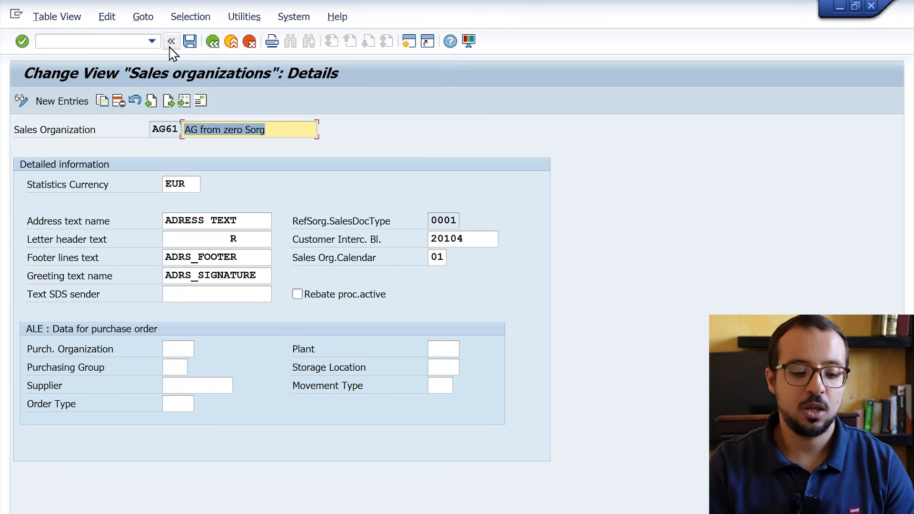
pyautogui.click(189, 41)
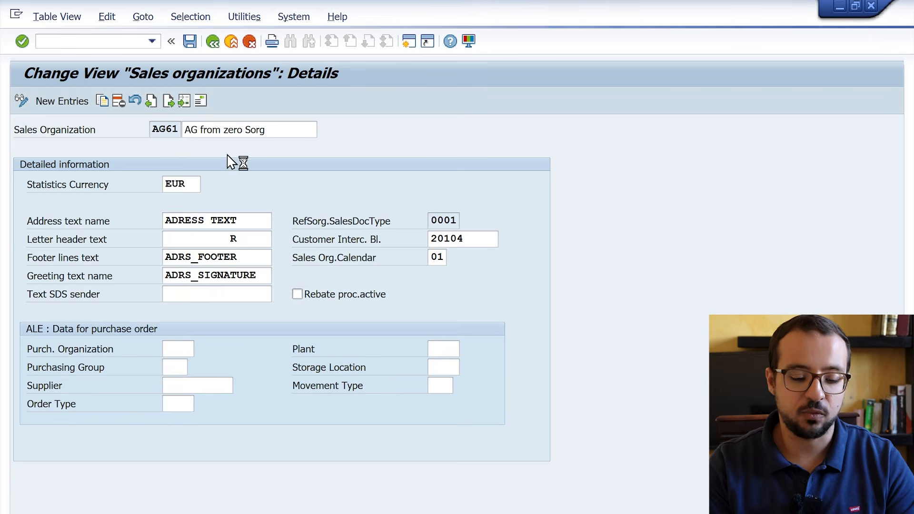
pyautogui.click(292, 262)
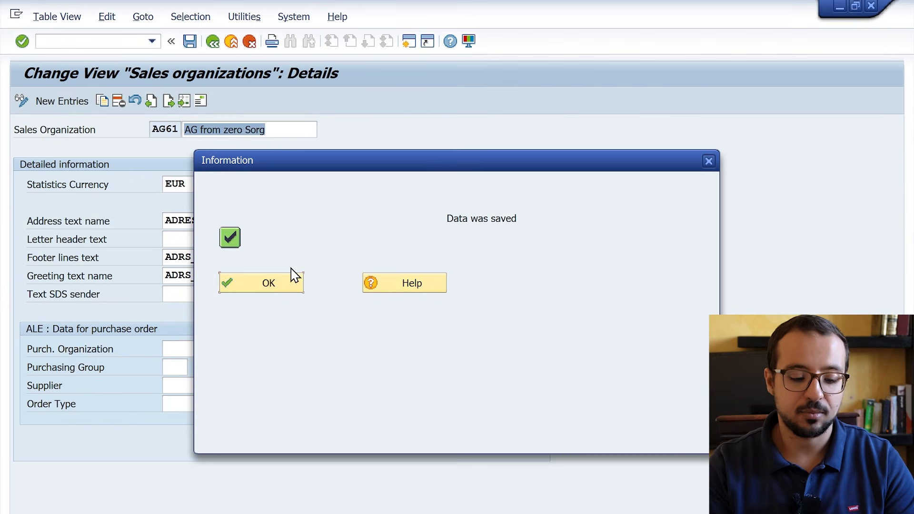
pyautogui.click(265, 288)
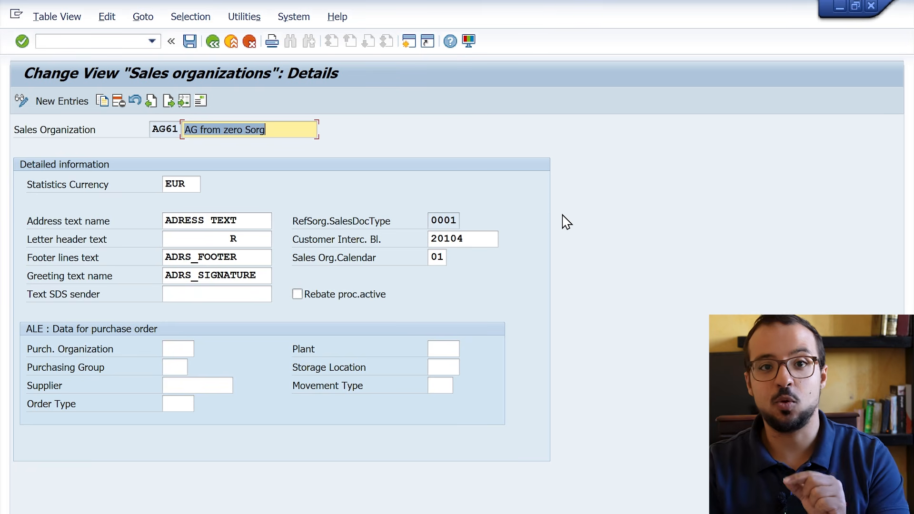
# Display the help text and technical information for the Customer Interc. Bl. field
pyautogui.rightClick(486, 239)
pyautogui.click(517, 250)
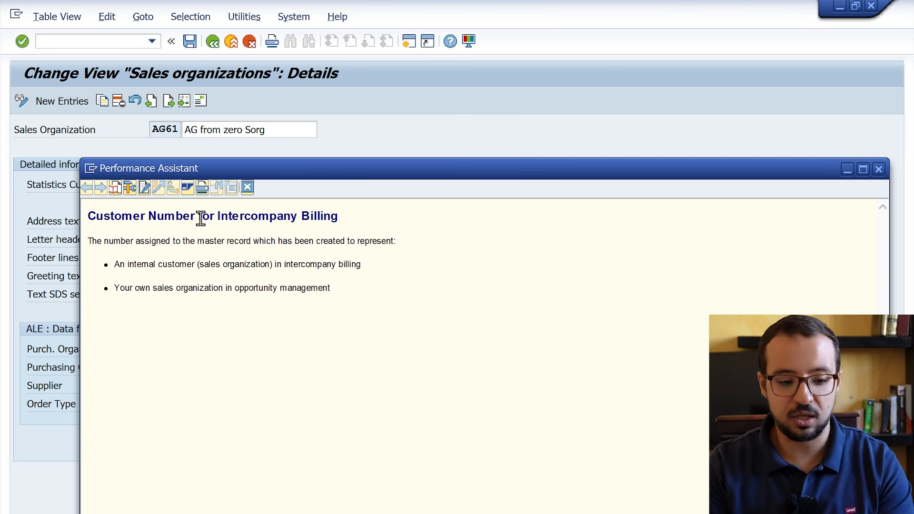
pyautogui.click(138, 188)
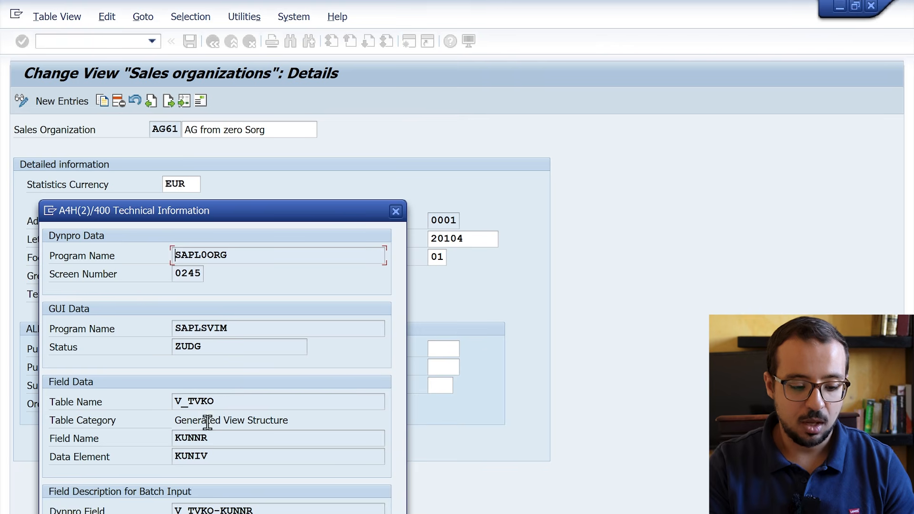
# Copy TVKO from the table name in the technical information and close the field help
pyautogui.moveTo(189, 401); pyautogui.dragTo(236, 401)
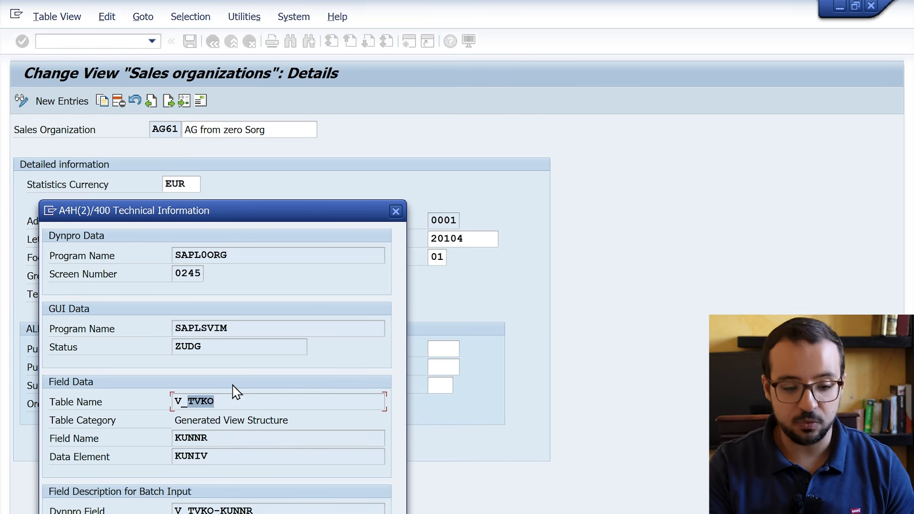
pyautogui.hotkey('ctrl', 'c')
pyautogui.click(395, 211)
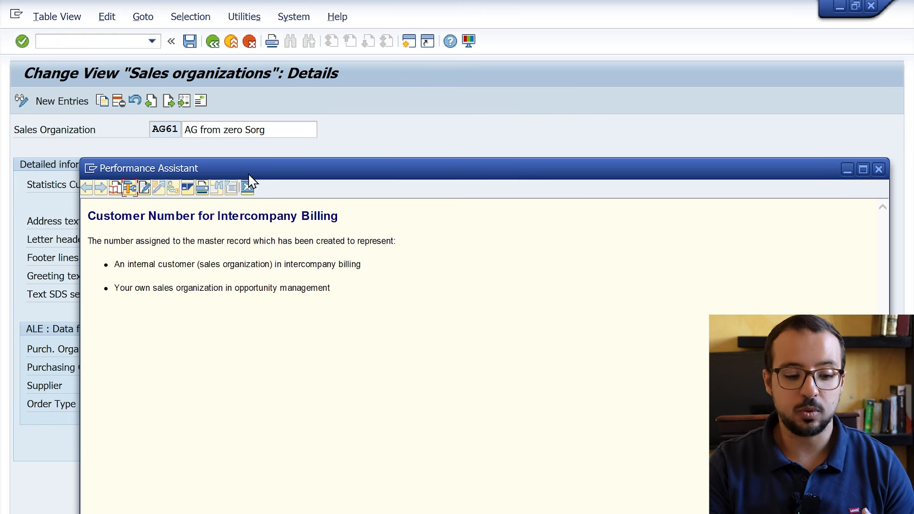
pyautogui.click(249, 189)
# Start transaction SM30 in a new session and enter TVKO as the table to maintain
pyautogui.click(86, 41)
pyautogui.write('/osm30')
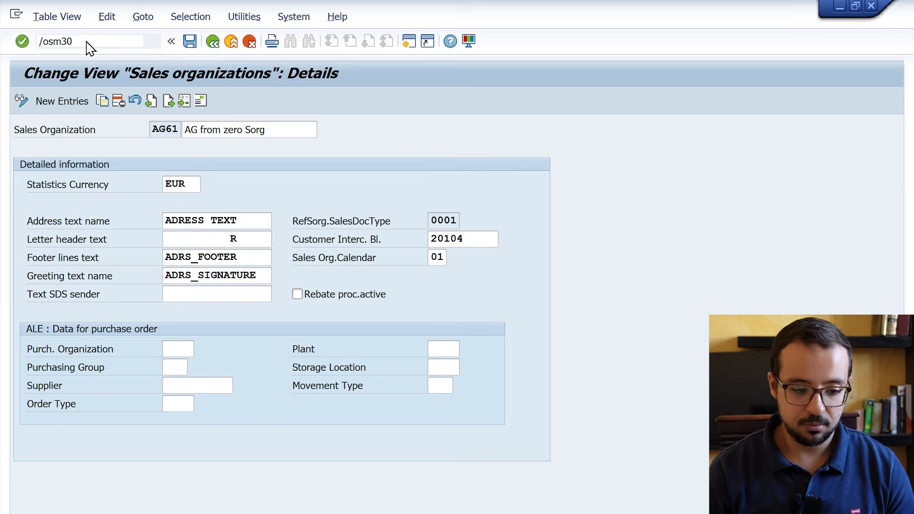
pyautogui.press('Return')
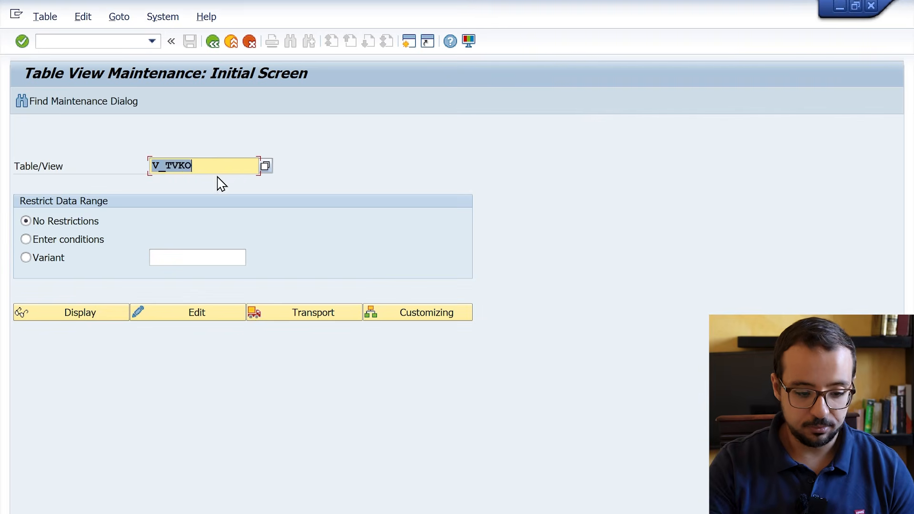
pyautogui.write('TVKO')
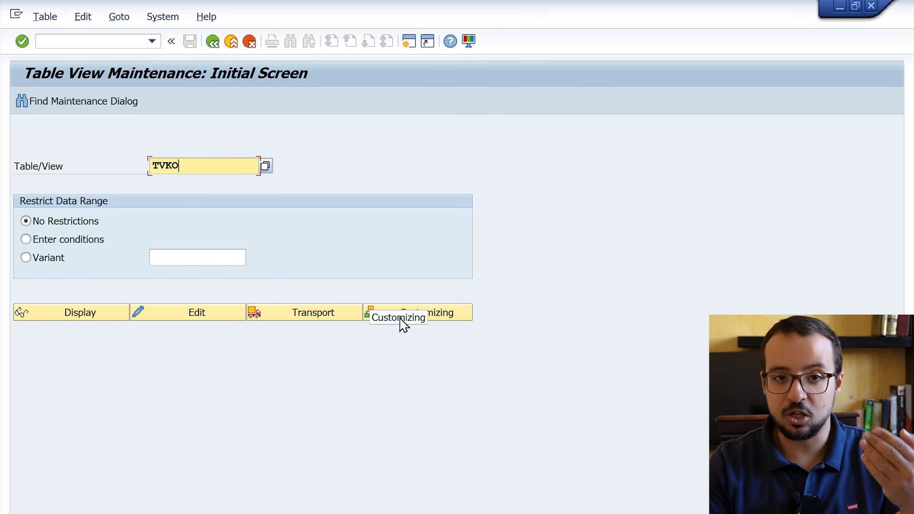
# List TVKO's customizing activities without specifying a project and open the Intercompany Billing activity Define Internal Customer Number By Sales Organization in the IMG
pyautogui.click(436, 319)
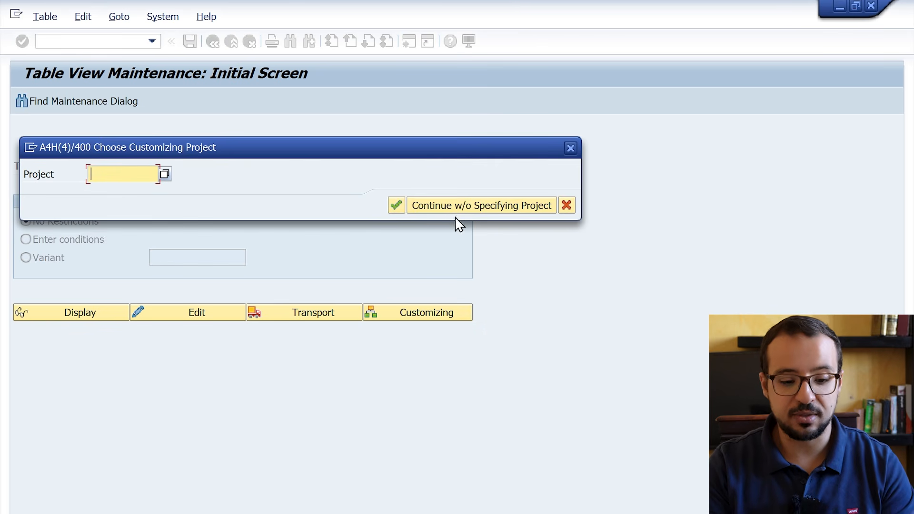
pyautogui.click(482, 209)
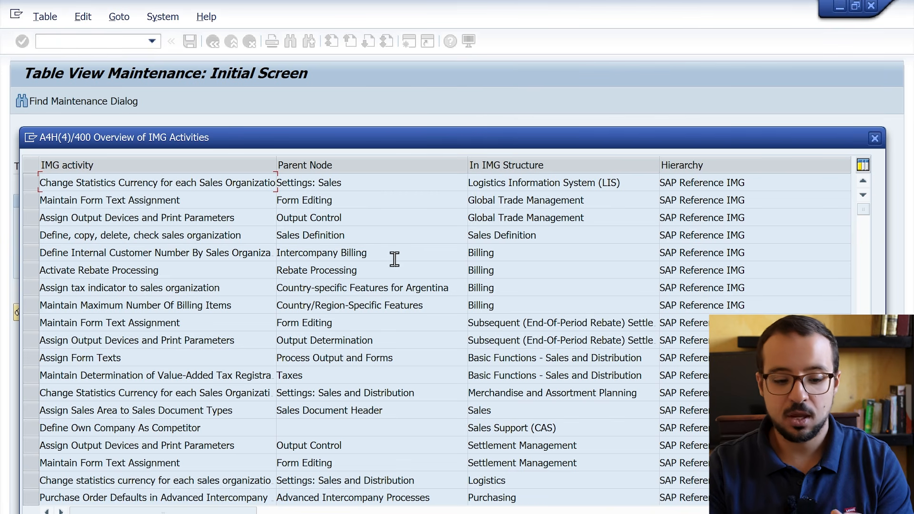
pyautogui.moveTo(398, 257); pyautogui.dragTo(246, 265)
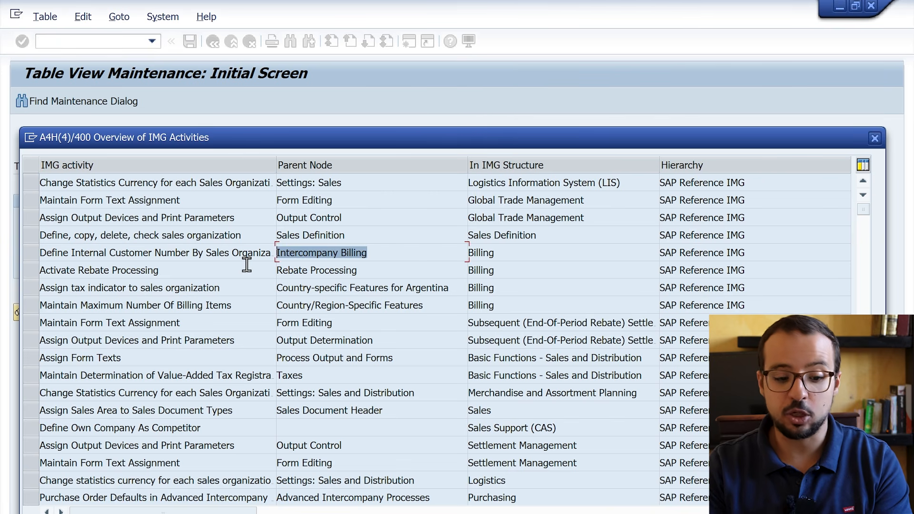
pyautogui.doubleClick(308, 259)
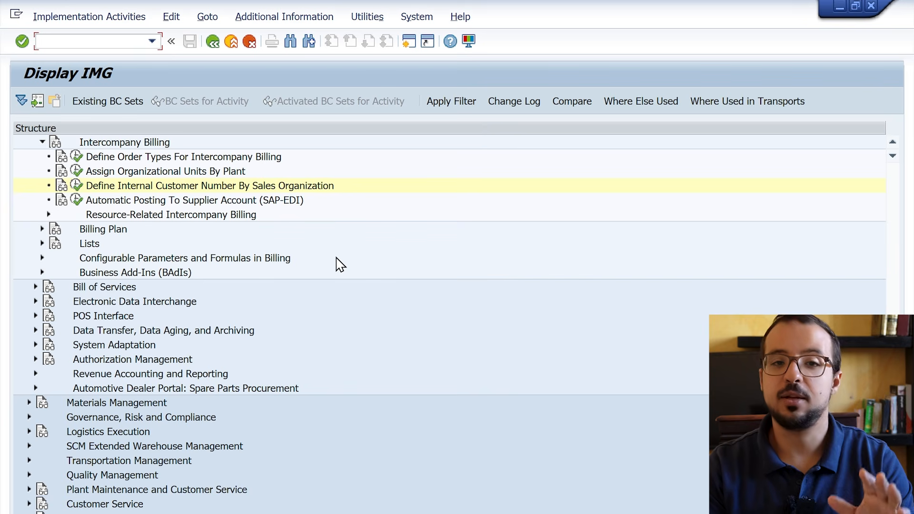
pyautogui.scroll(3, 281, 200)
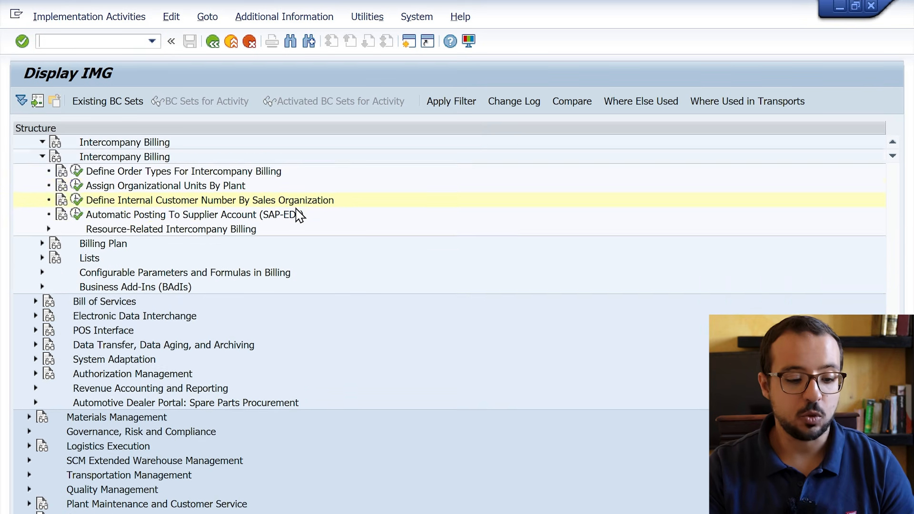
pyautogui.scroll(2, 315, 243)
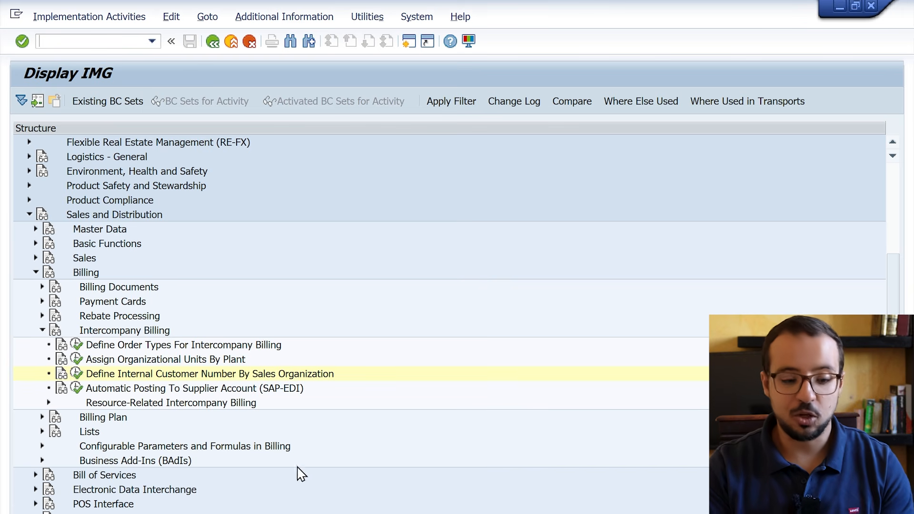
# Leave the IMG structure and go back from the billing error log to the Create Billing Document screen
pyautogui.click(217, 41)
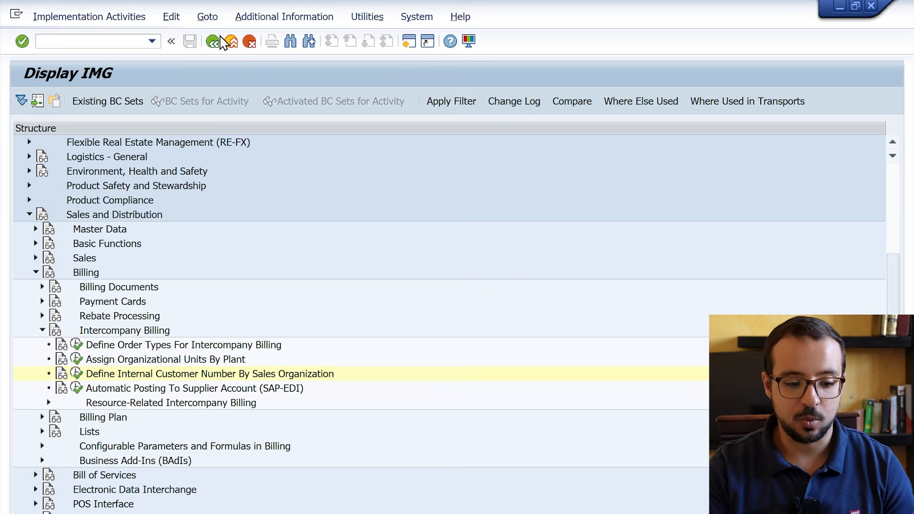
pyautogui.hotkey('alt', 'Tab')
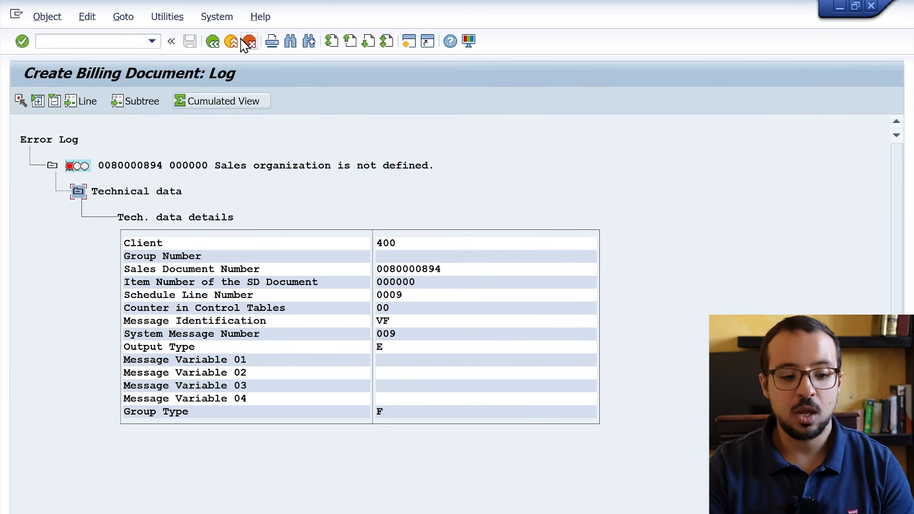
pyautogui.click(213, 45)
pyautogui.click(212, 47)
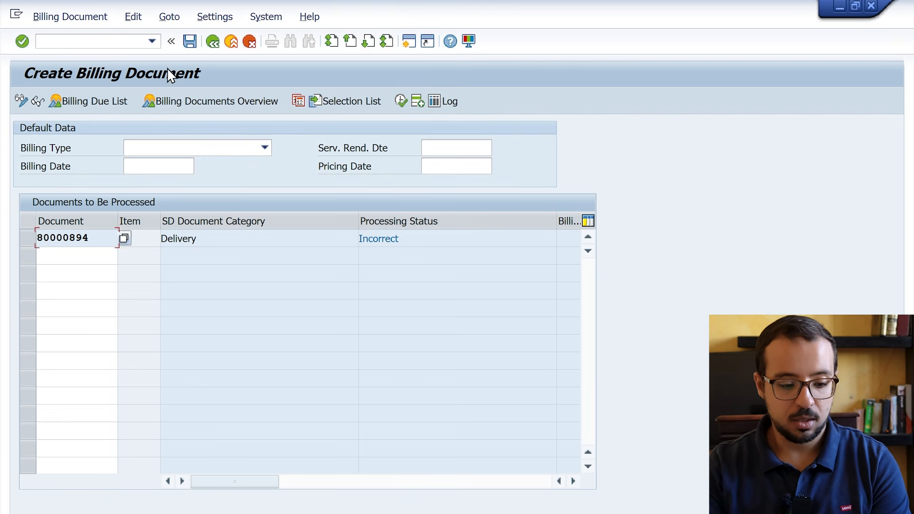
# Restart transaction VF01, try to save a billing document for the same delivery, and open the resulting log
pyautogui.click(111, 45)
pyautogui.write('/')
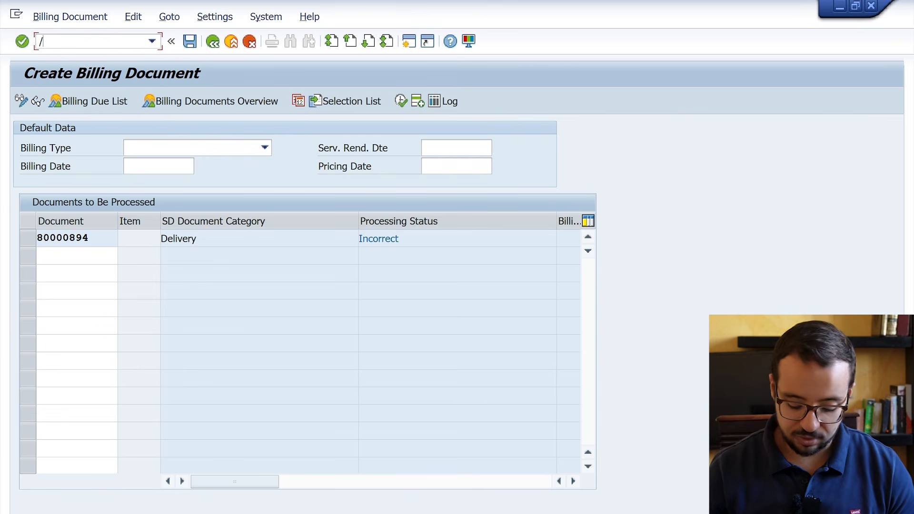
pyautogui.write('nvf01')
pyautogui.press('Return')
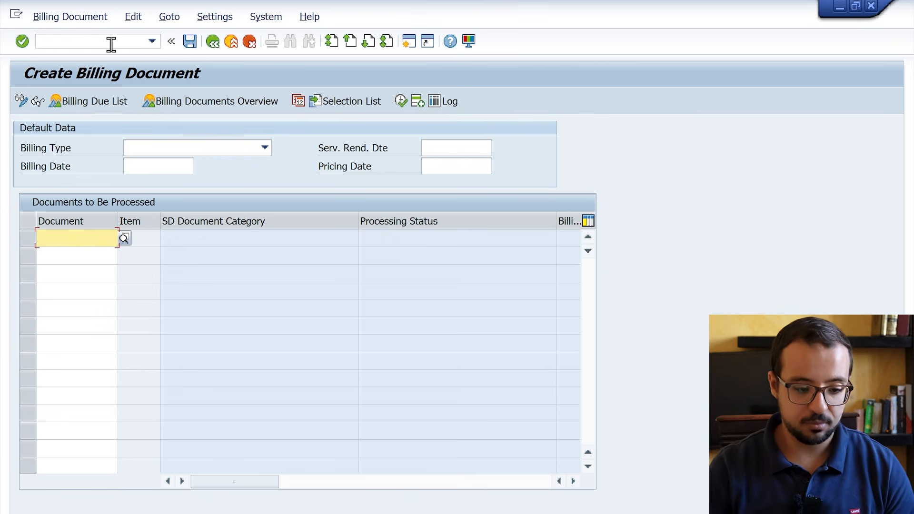
pyautogui.write('80000894')
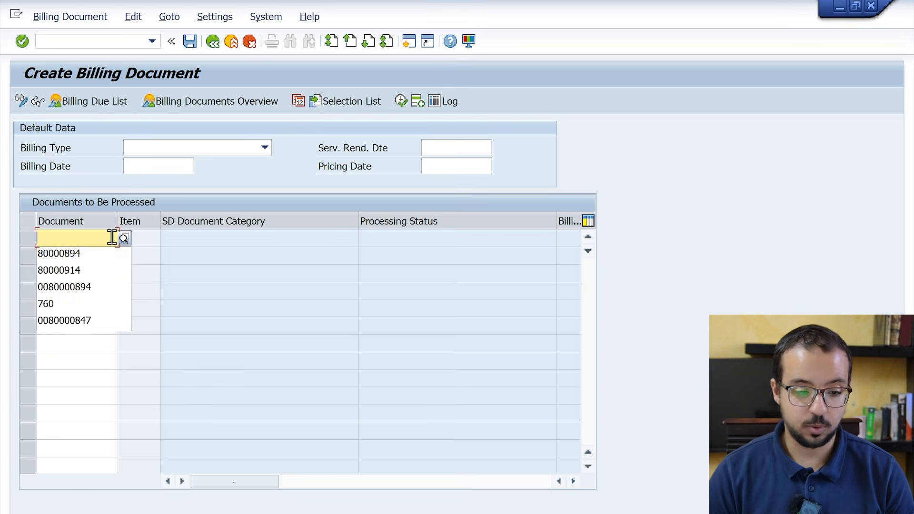
pyautogui.hotkey('ctrl', 's')
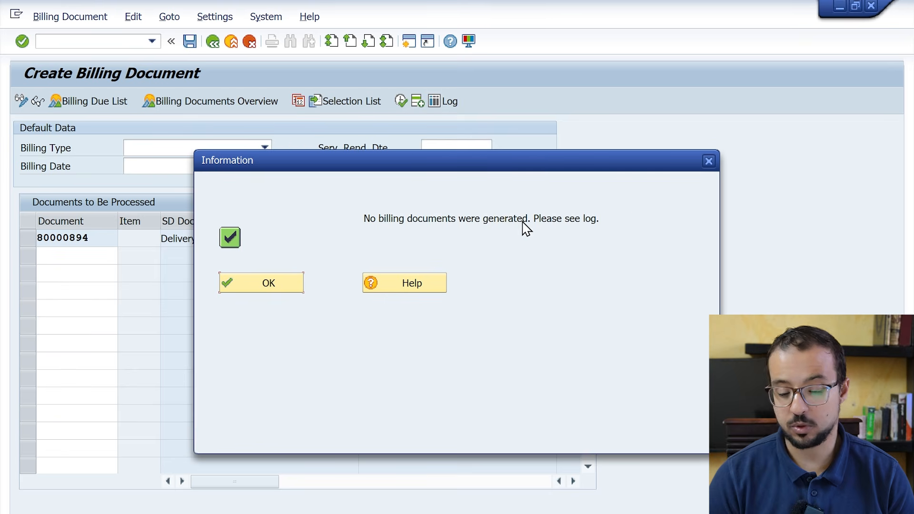
pyautogui.click(270, 286)
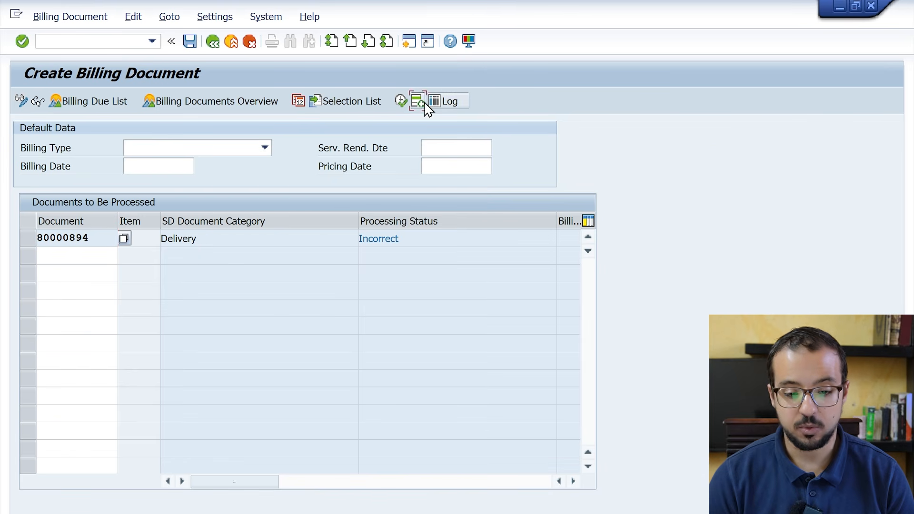
pyautogui.click(450, 101)
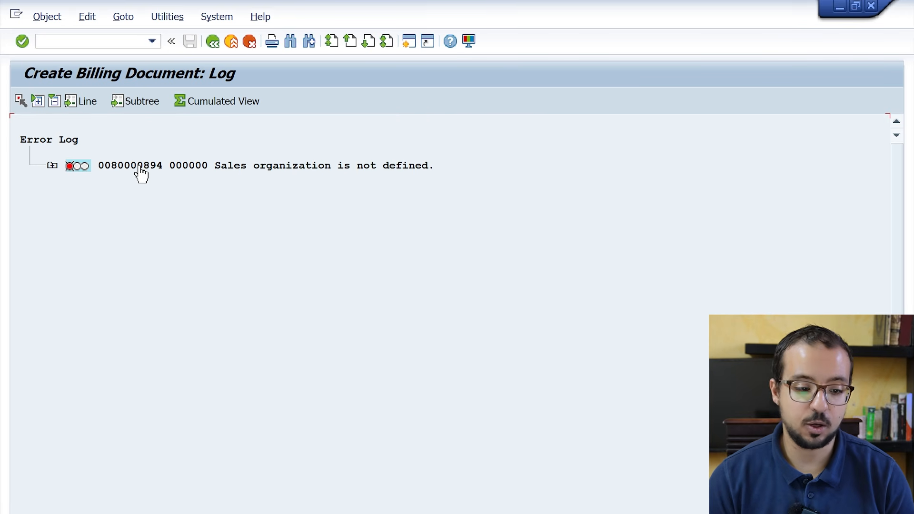
# Display the outbound delivery from the error log in transaction VL03N
pyautogui.click(76, 41)
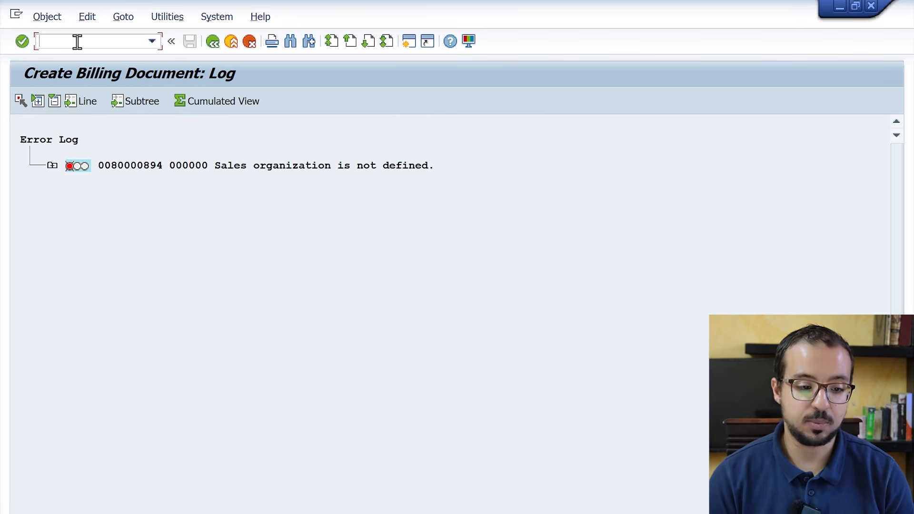
pyautogui.write('/nvl03n')
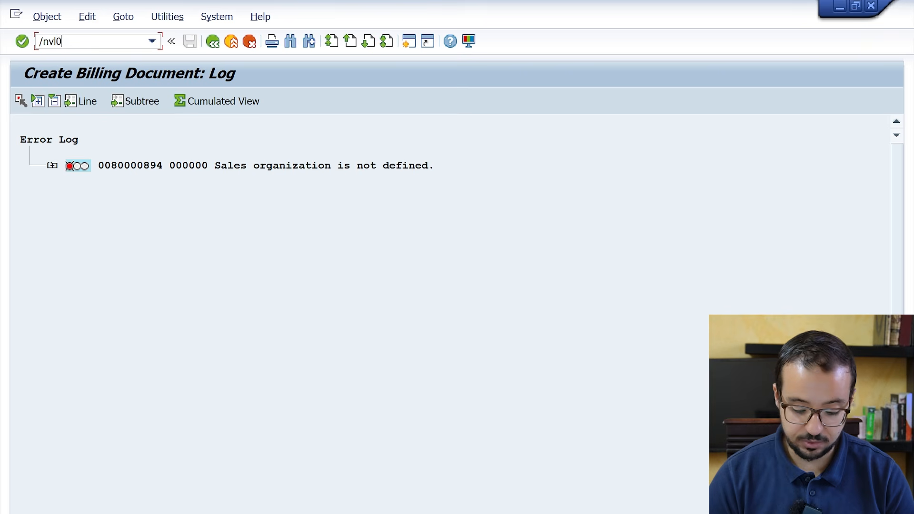
pyautogui.press('Return')
pyautogui.press('Down')
pyautogui.press('Return')
pyautogui.press('Return')
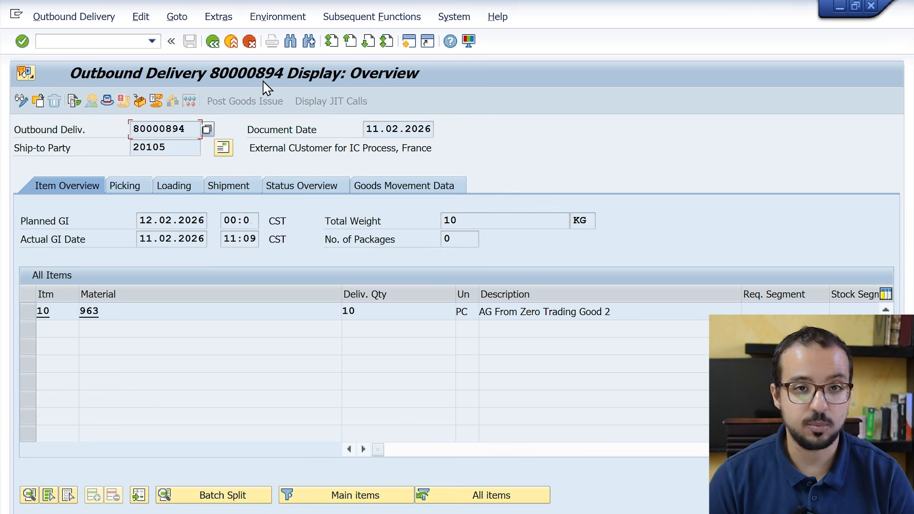
# Look up the table name in the Outbound Deliv. field's technical information, then close the help windows
pyautogui.rightClick(177, 131)
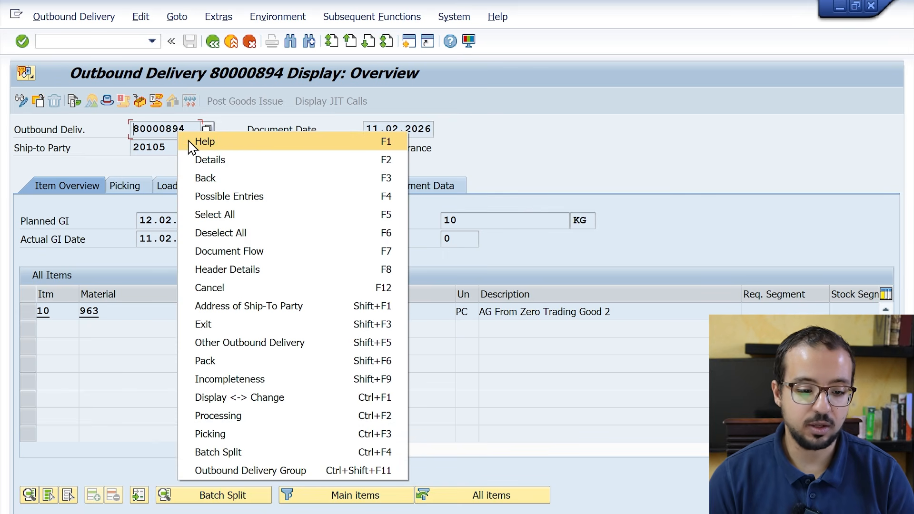
pyautogui.click(230, 147)
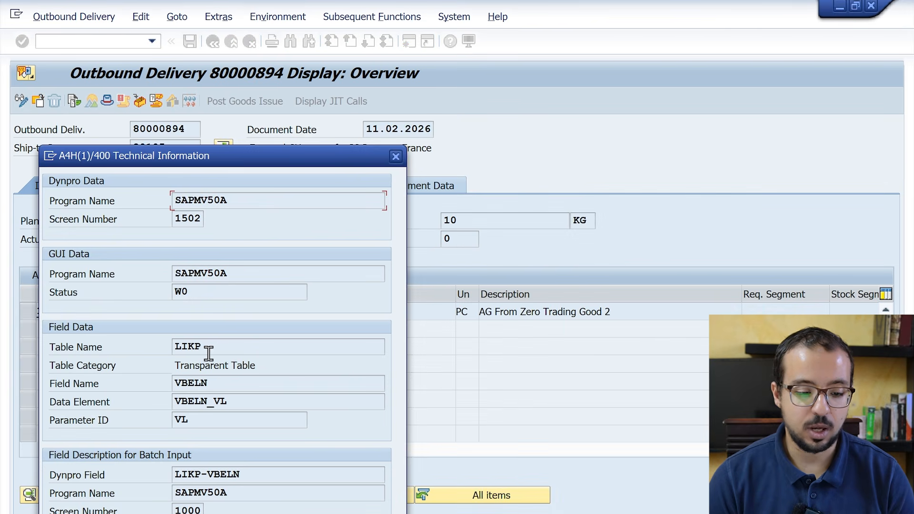
pyautogui.moveTo(209, 349); pyautogui.dragTo(144, 352)
pyautogui.click(189, 345)
pyautogui.click(396, 157)
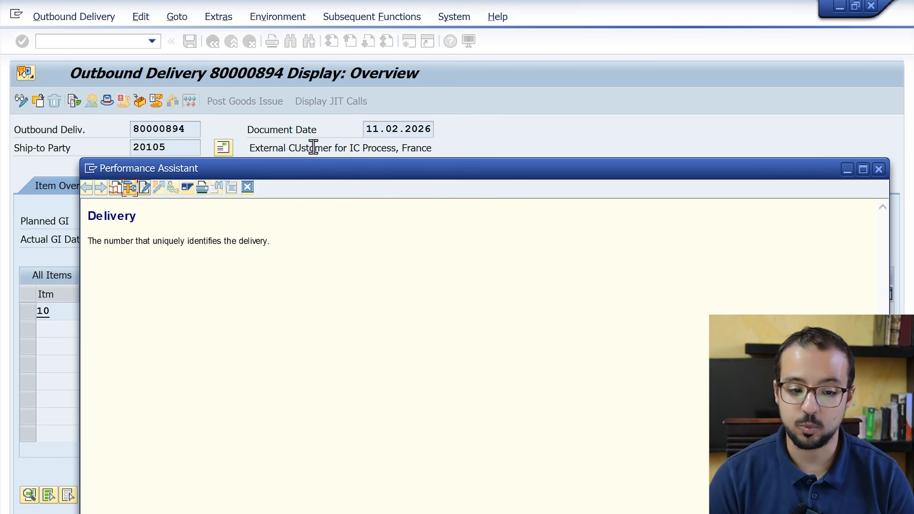
pyautogui.click(247, 187)
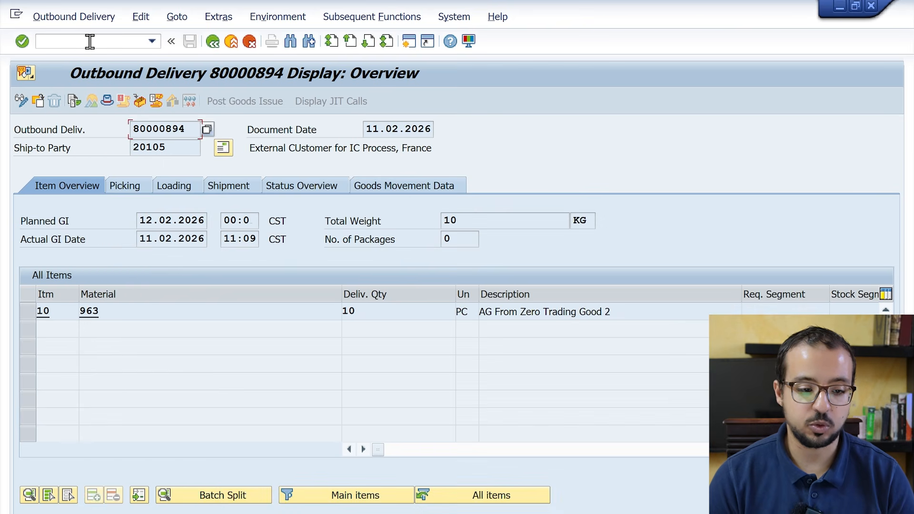
# Start transaction SE16N in a new session and load the selection criteria for table LIKP
pyautogui.click(89, 42)
pyautogui.write('/ose16n')
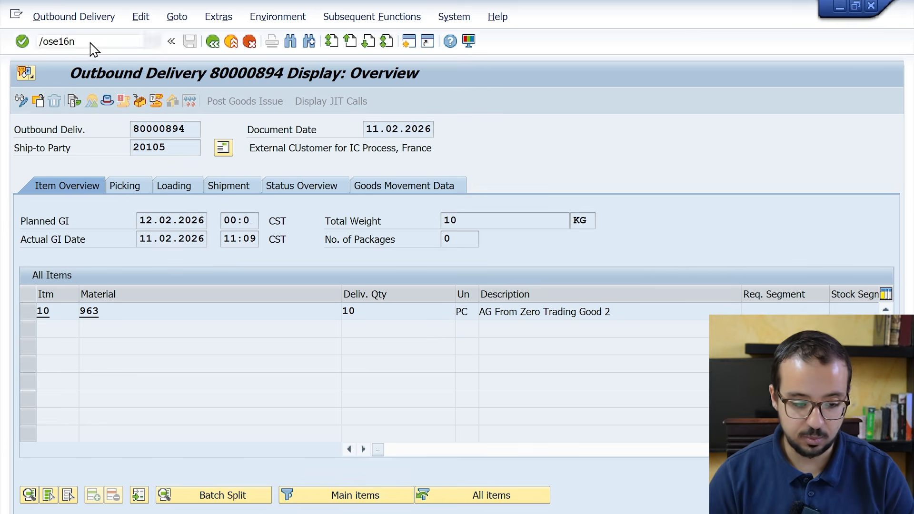
pyautogui.press('Return')
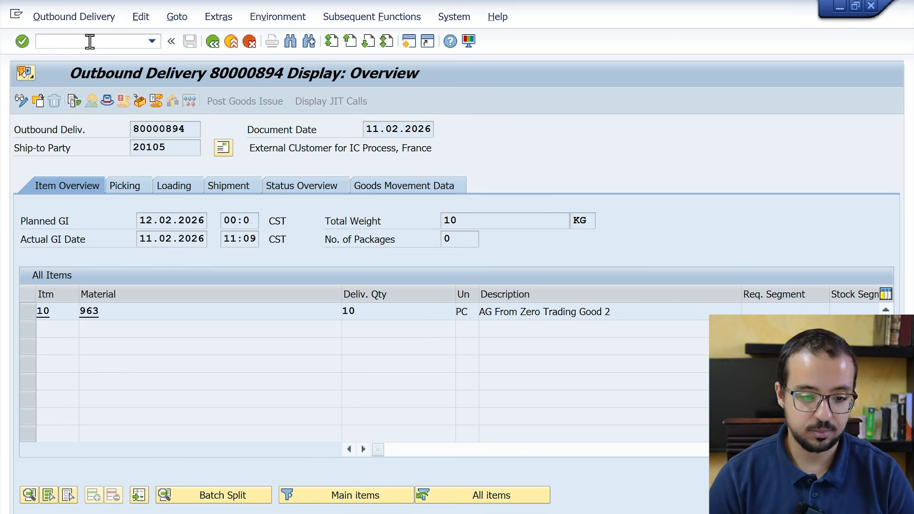
pyautogui.write('LIKP')
pyautogui.press('Return')
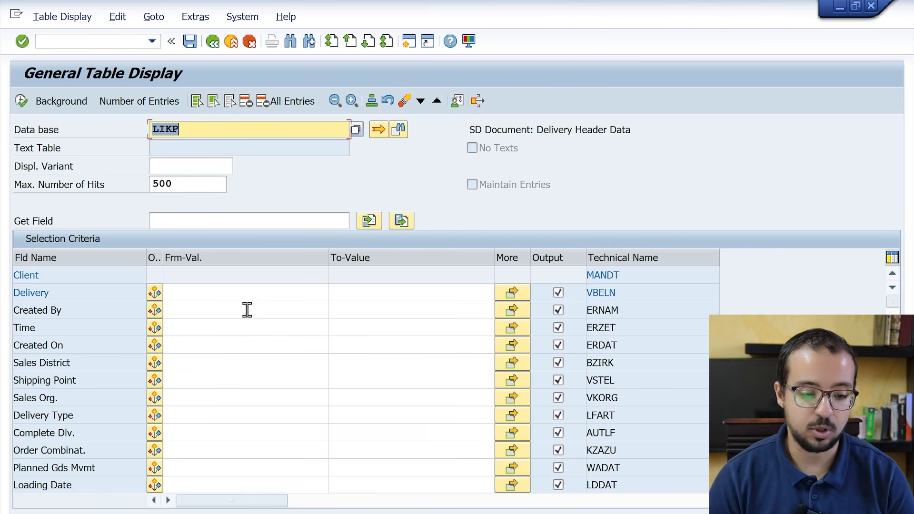
# Filter table LIKP by the outbound delivery's number and display the matching entry
pyautogui.click(236, 293)
pyautogui.click(240, 293)
pyautogui.write('80000894')
pyautogui.press('Return')
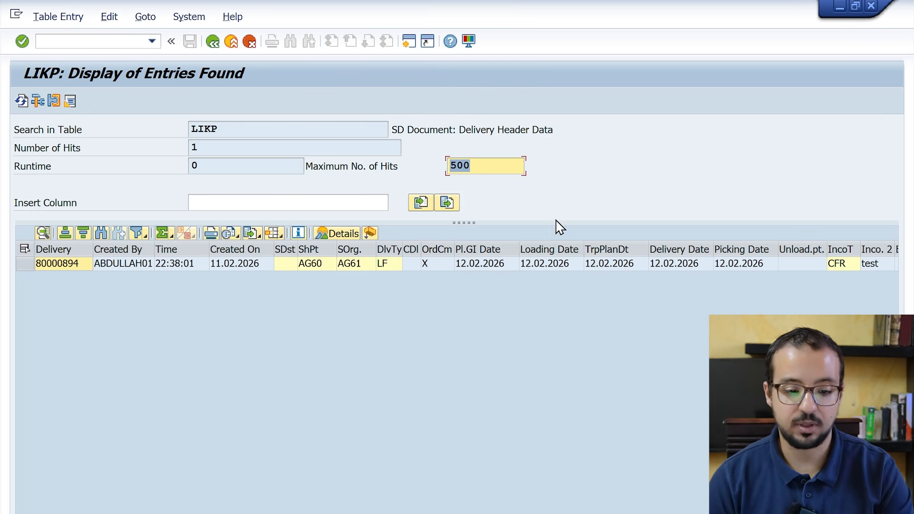
# Examine the delivery header's intercompany billing fields and select the CustInterC column
pyautogui.hscroll(5, 576, 281)
pyautogui.hscroll(20, 576, 281)
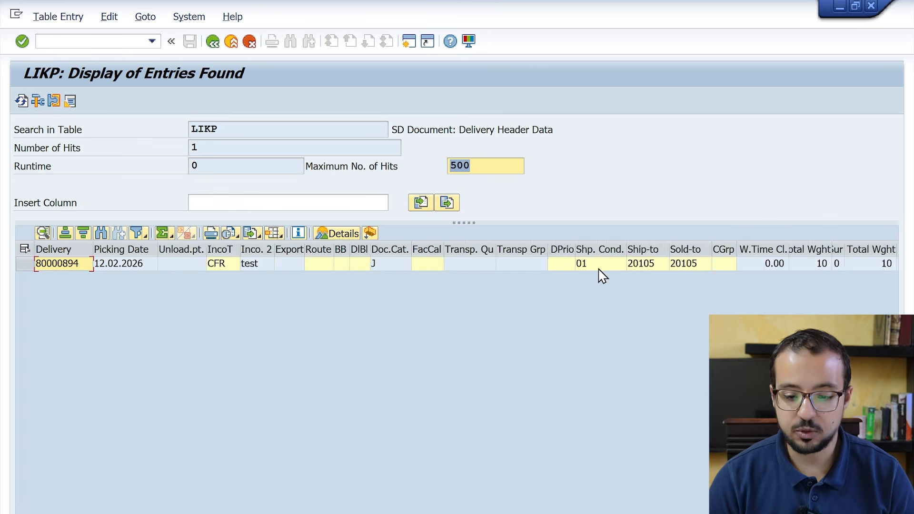
pyautogui.hscroll(20, 602, 280)
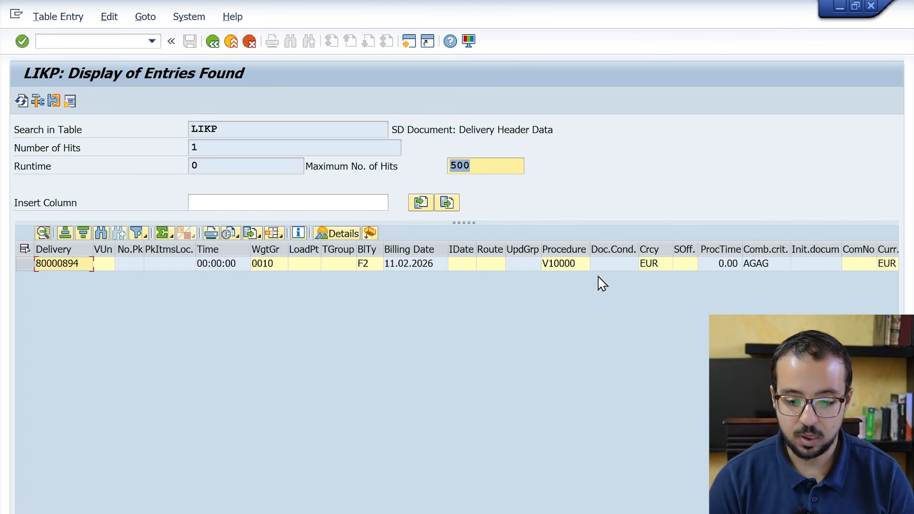
pyautogui.hscroll(6, 602, 283)
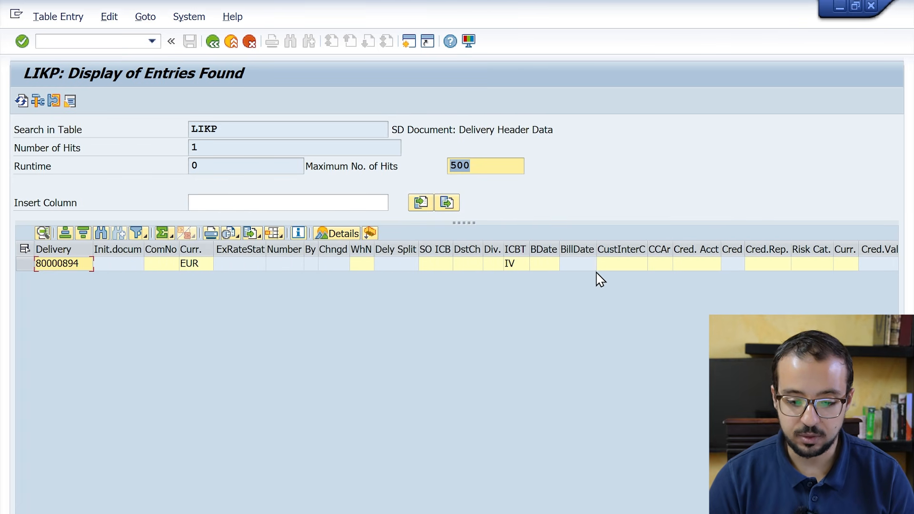
pyautogui.click(620, 249)
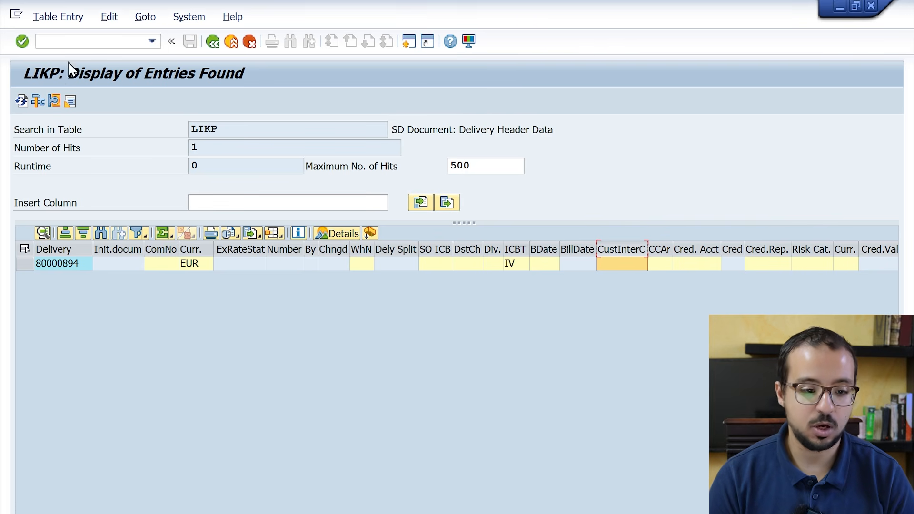
# Start transaction VA01 in the current session and set the sales document's order type to OR
pyautogui.click(80, 43)
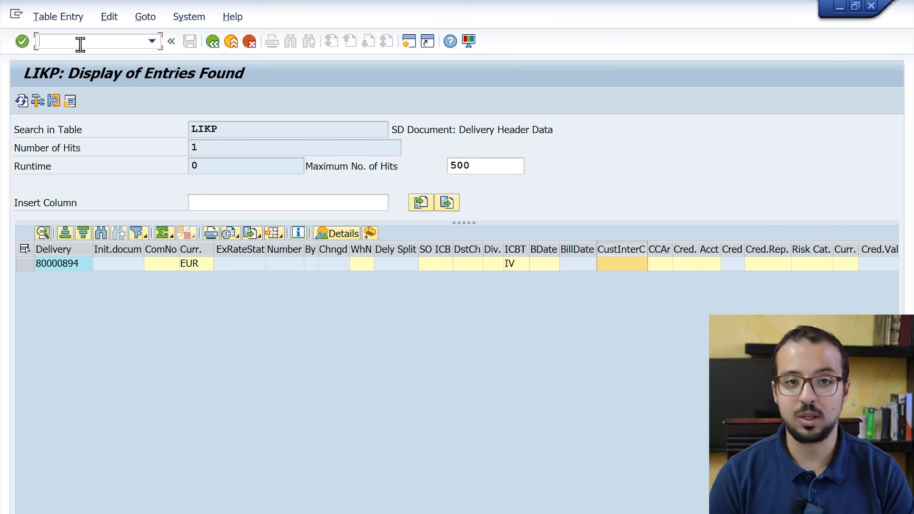
pyautogui.write('/nva01')
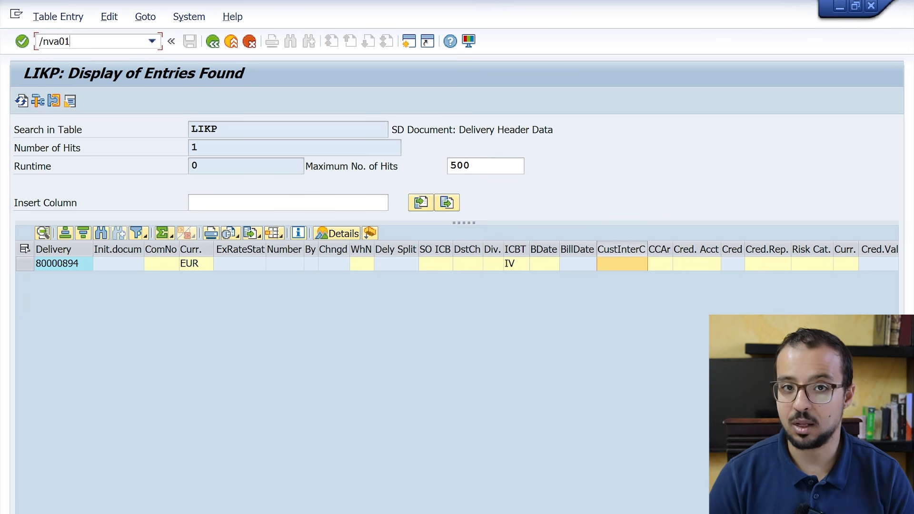
pyautogui.press('Return')
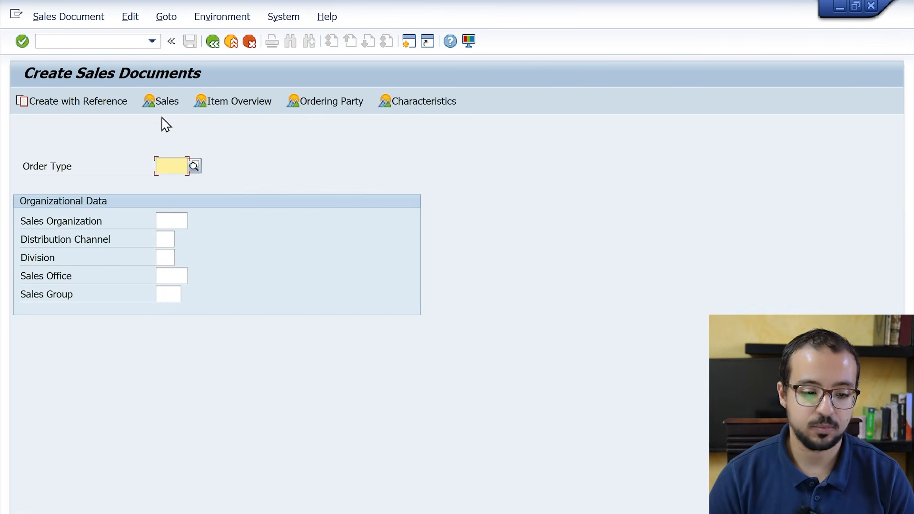
pyautogui.click(97, 105)
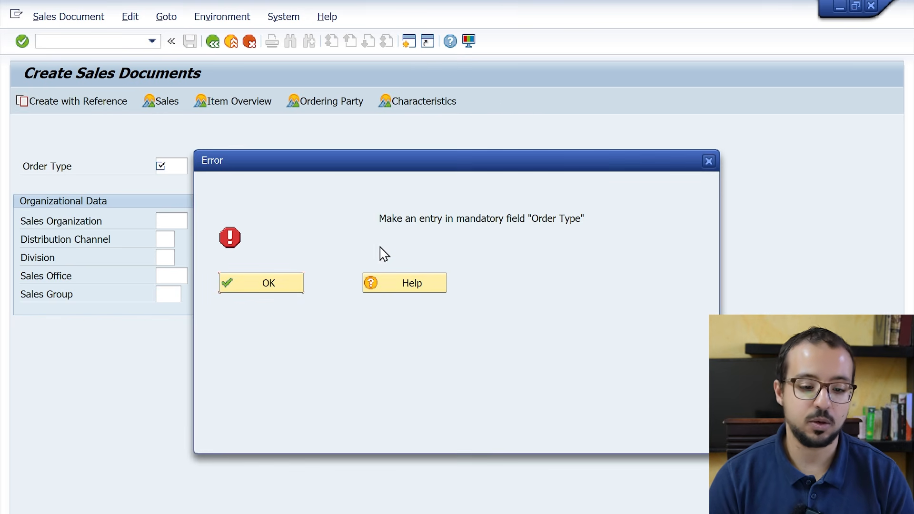
pyautogui.click(274, 288)
pyautogui.write('or')
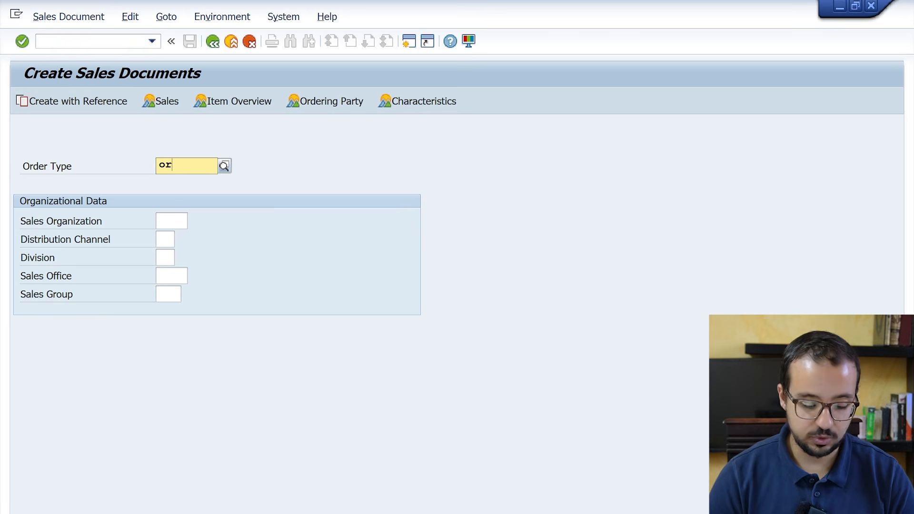
pyautogui.press('Return')
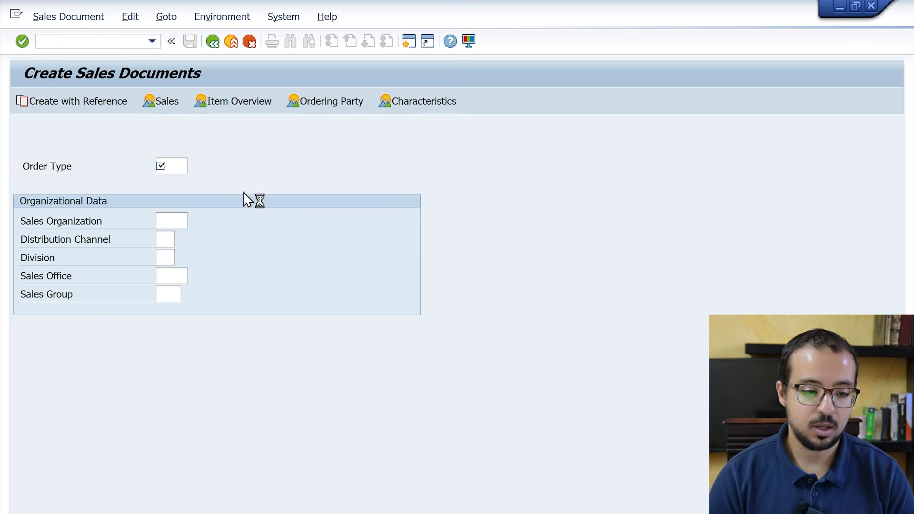
# Create the standard order with reference to the existing sales order whose customer reference is TEST IC TO 3RD CUST -2
pyautogui.click(97, 106)
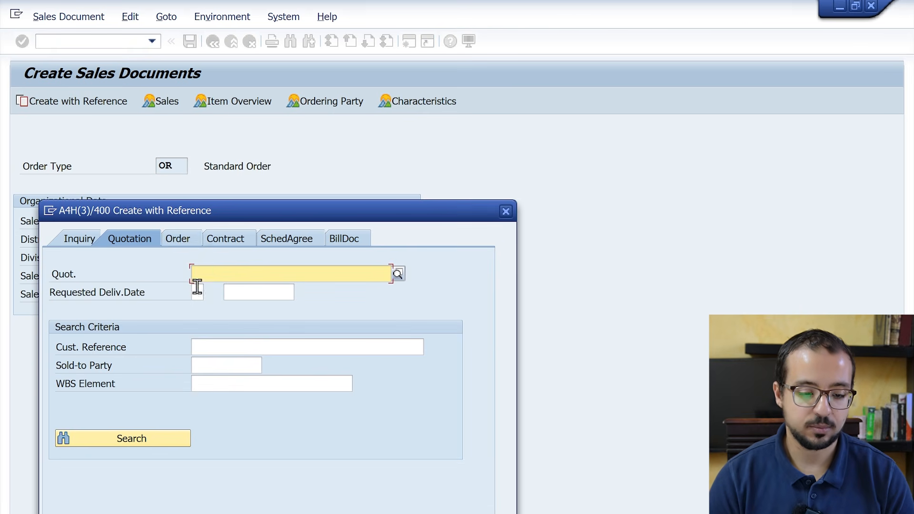
pyautogui.click(177, 241)
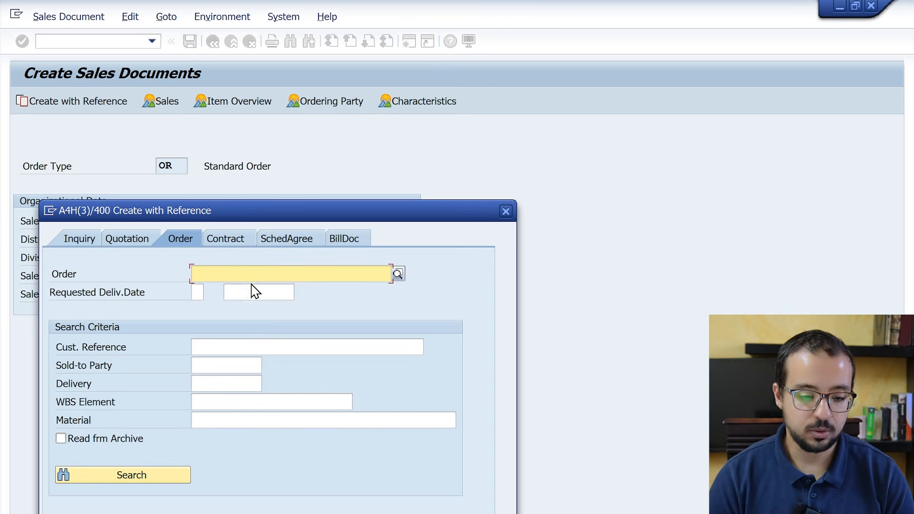
pyautogui.write('760')
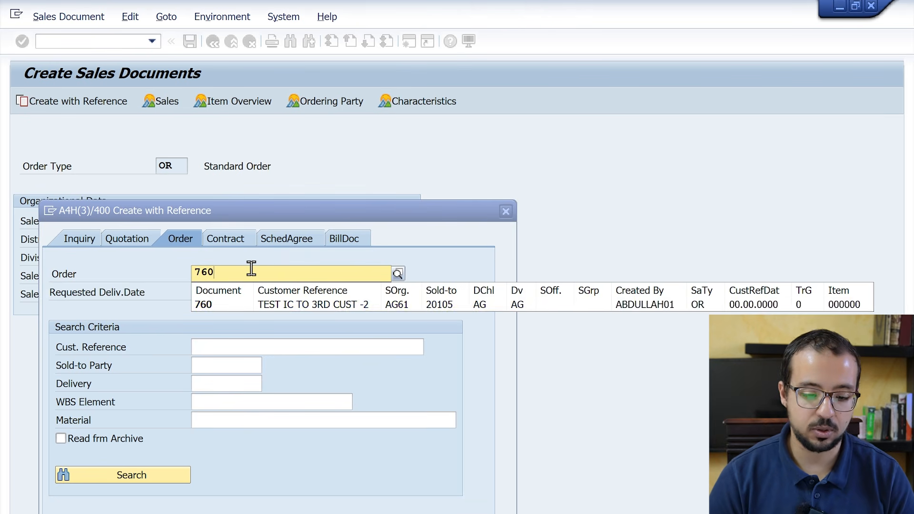
pyautogui.press('Down')
pyautogui.press('Return')
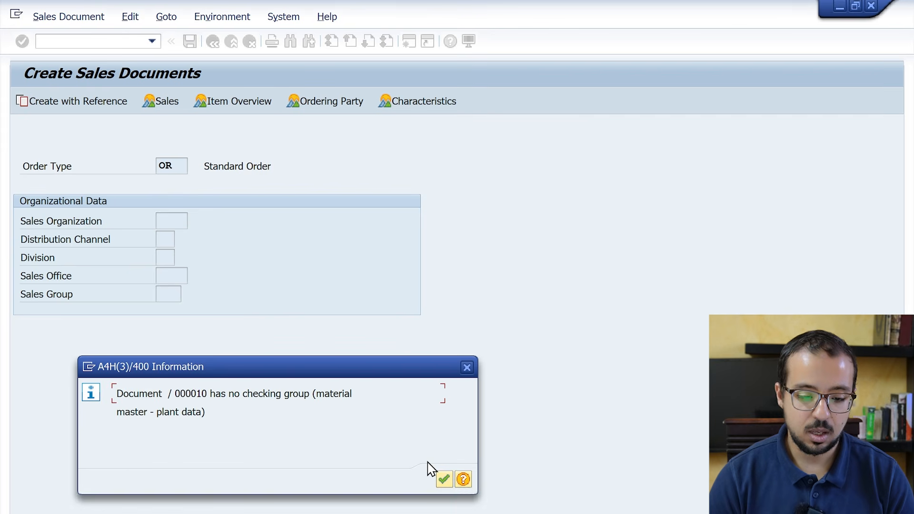
pyautogui.click(444, 479)
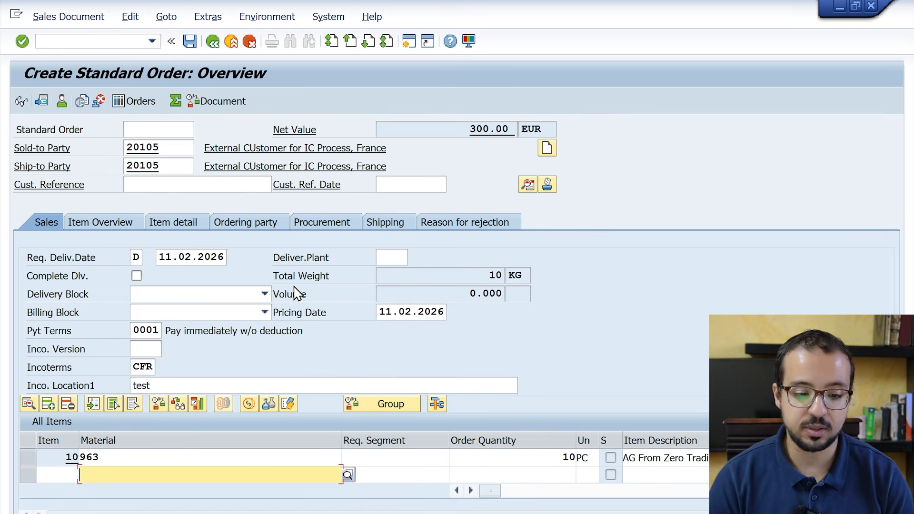
# Check the item's plant and set the new order's customer reference to "Test IC to 3rd Cust - 3"
pyautogui.moveTo(497, 503); pyautogui.dragTo(610, 497)
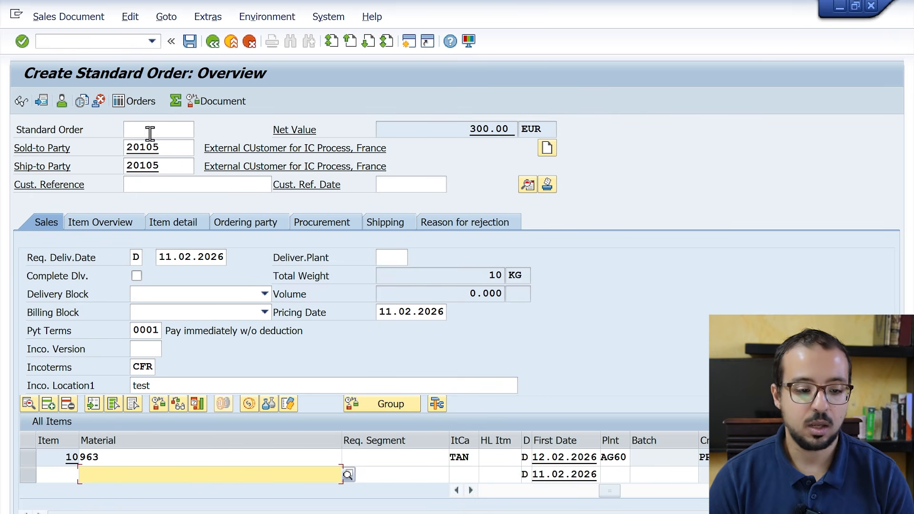
pyautogui.click(527, 188)
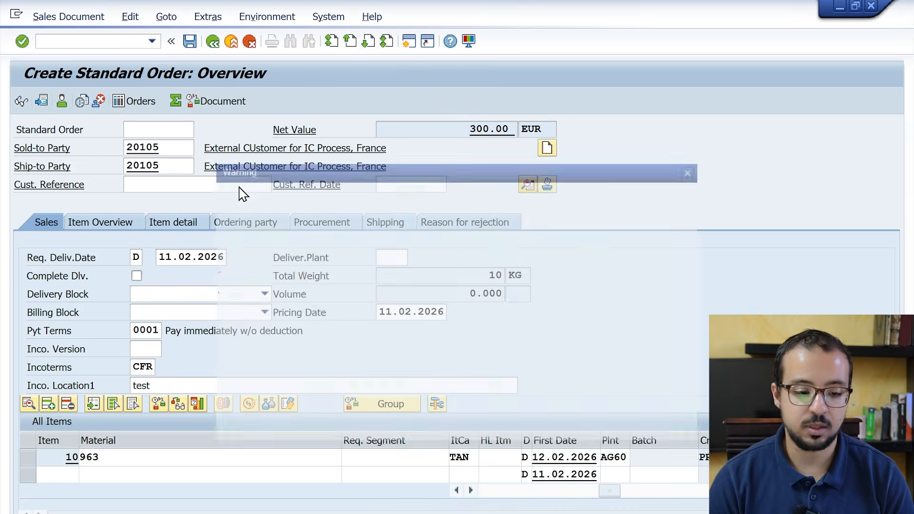
pyautogui.click(263, 285)
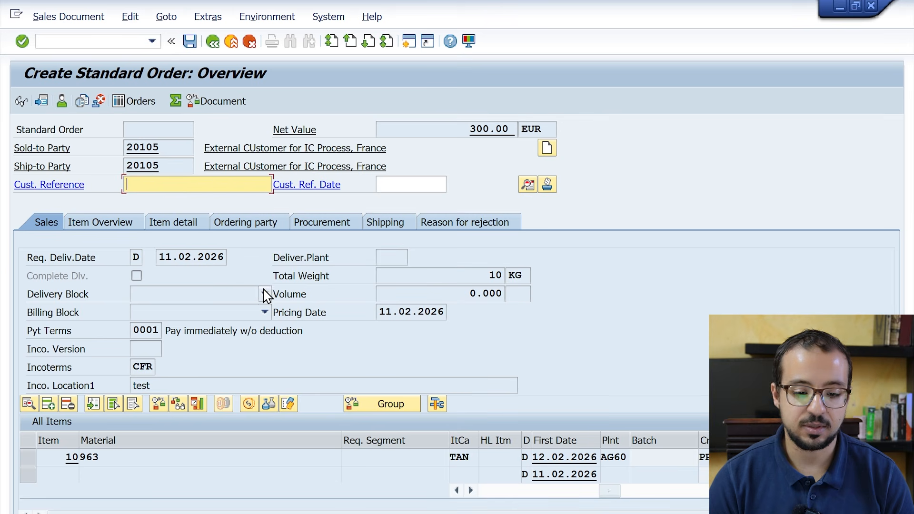
pyautogui.click(213, 183)
pyautogui.press('Down')
pyautogui.press('Down')
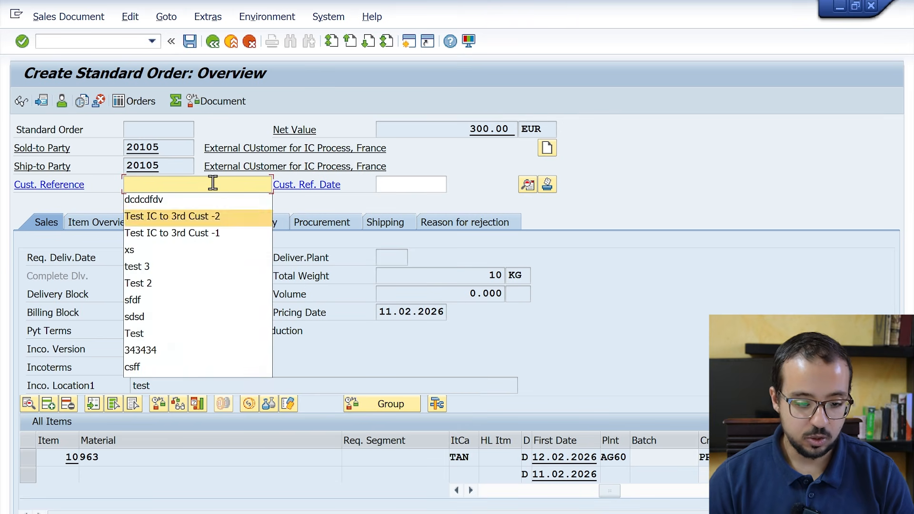
pyautogui.press('Return')
pyautogui.press('BackSpace')
pyautogui.press('BackSpace')
pyautogui.press('BackSpace')
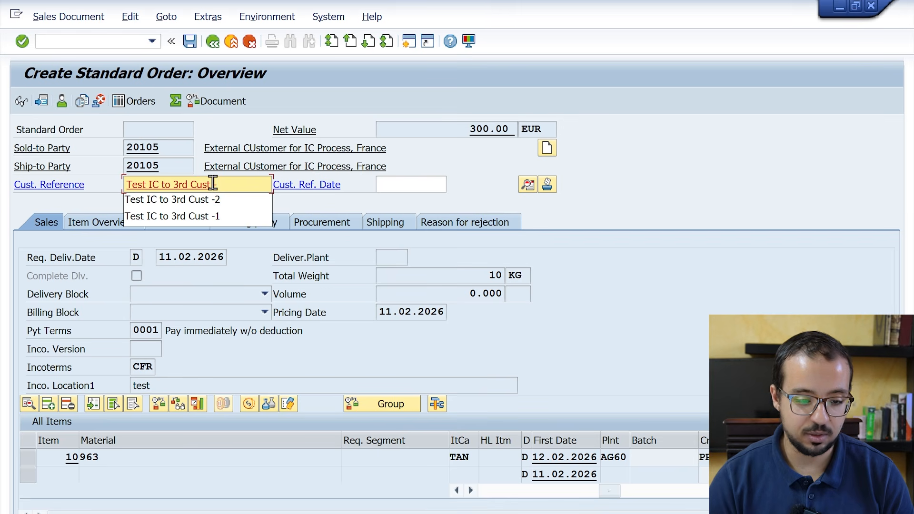
pyautogui.write('-')
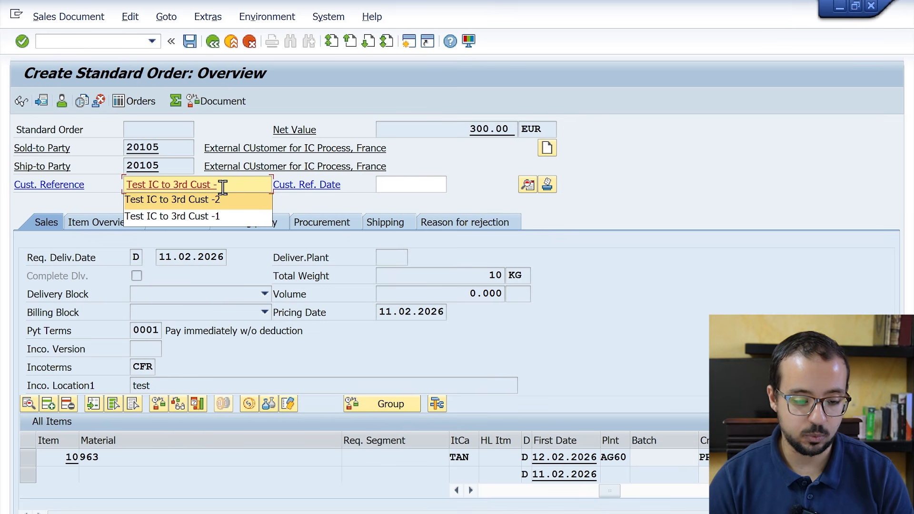
pyautogui.write(' 3')
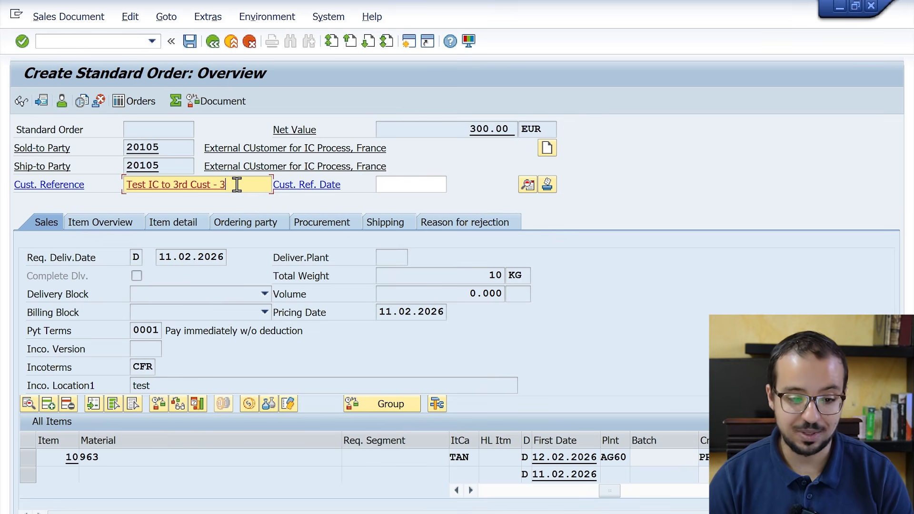
pyautogui.press('Return')
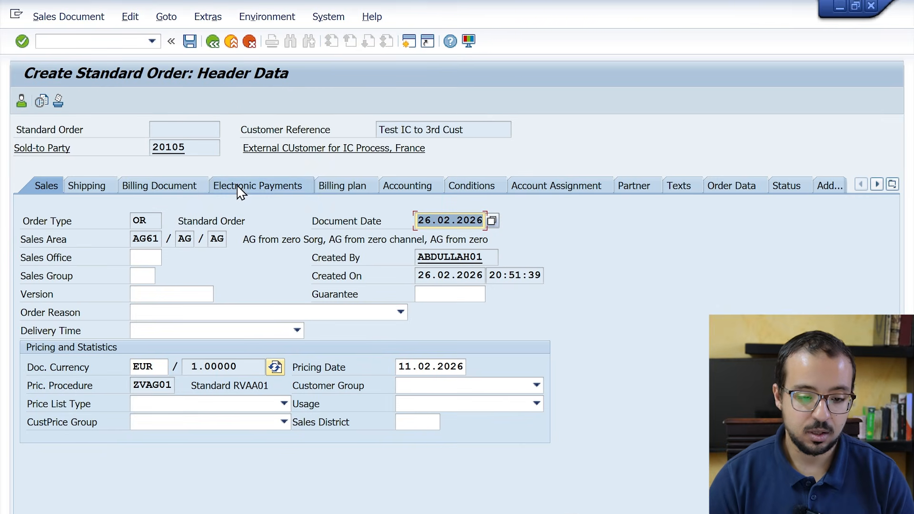
# Check the sales organization and distribution channel in the order header and save the standard order
pyautogui.moveTo(133, 239); pyautogui.dragTo(175, 240)
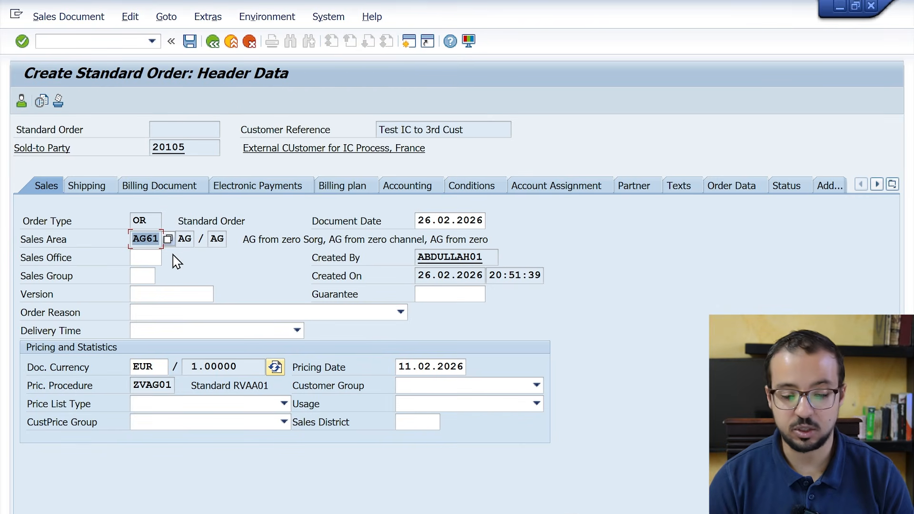
pyautogui.click(185, 239)
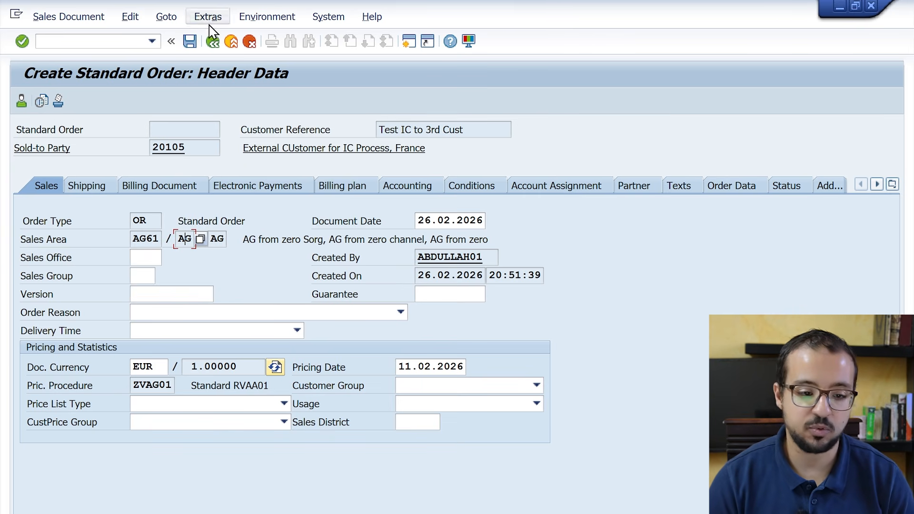
pyautogui.click(195, 40)
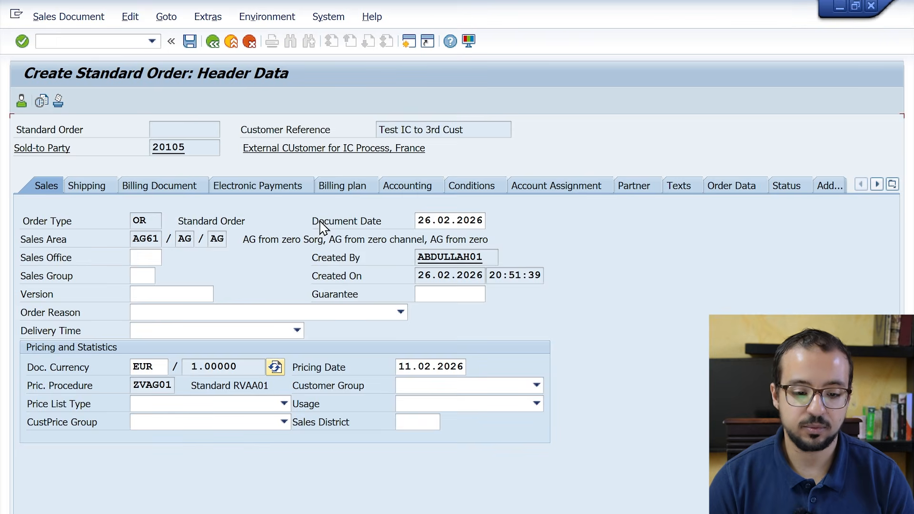
pyautogui.click(270, 284)
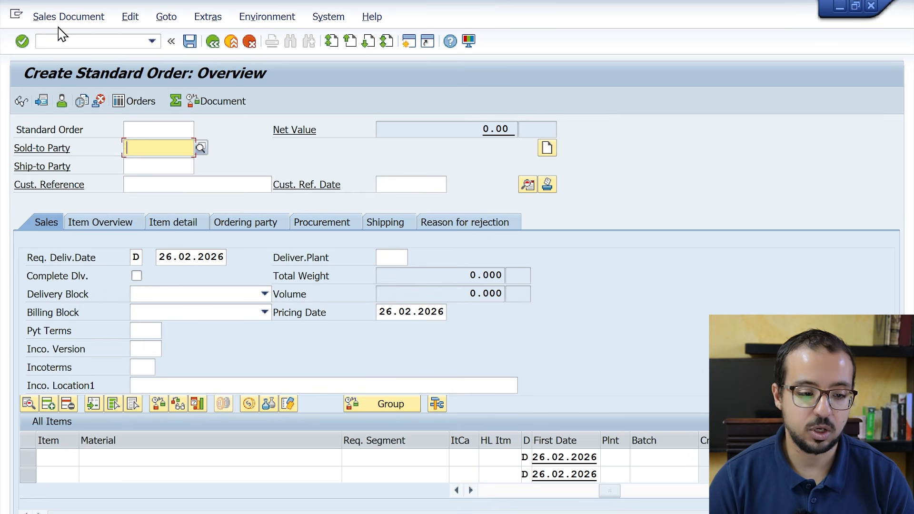
pyautogui.click(65, 16)
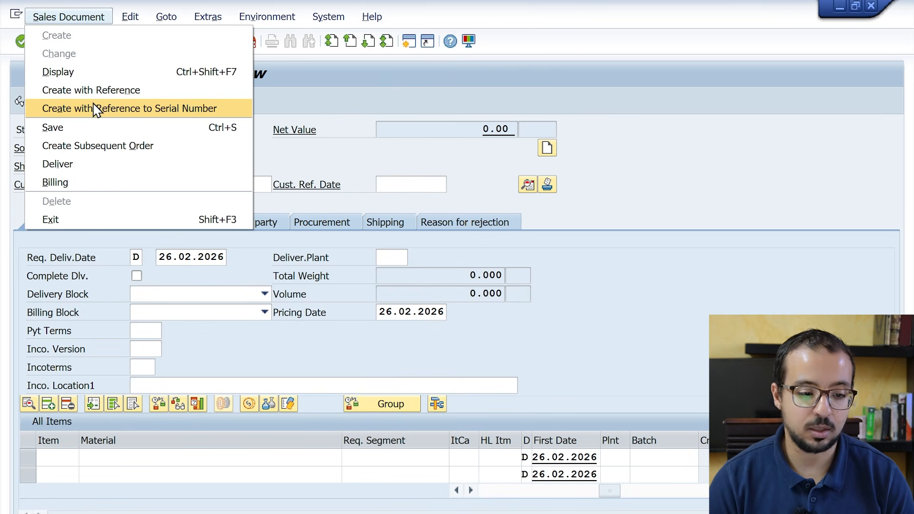
pyautogui.click(233, 149)
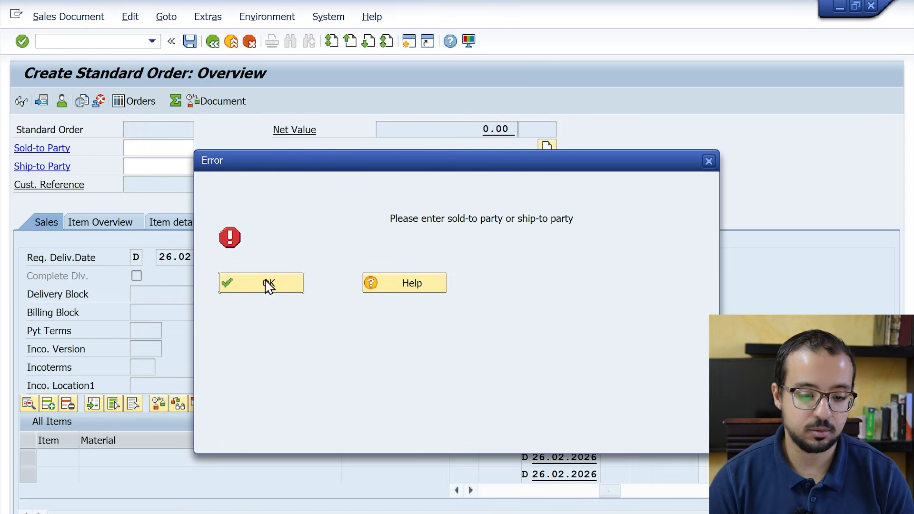
pyautogui.click(268, 283)
# Start transaction VA02 and open the newly saved standard order for changing
pyautogui.click(87, 41)
pyautogui.write('/nva02')
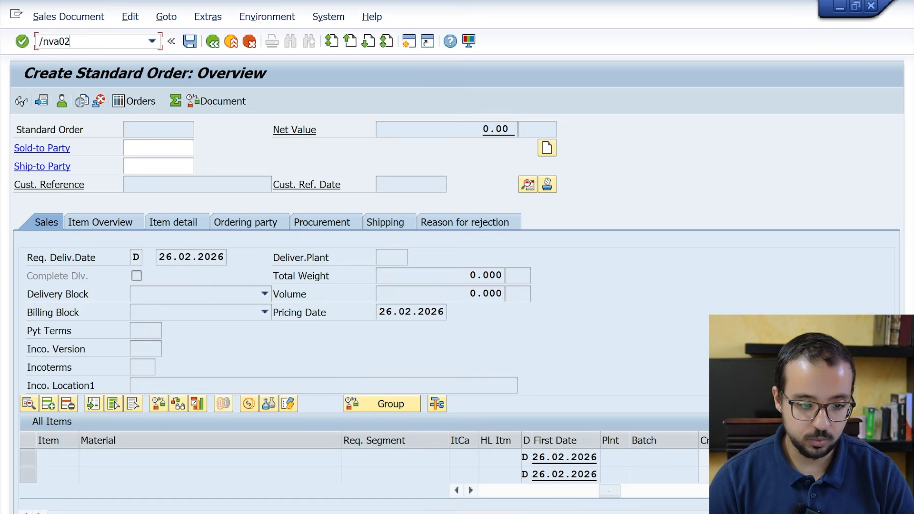
pyautogui.press('Return')
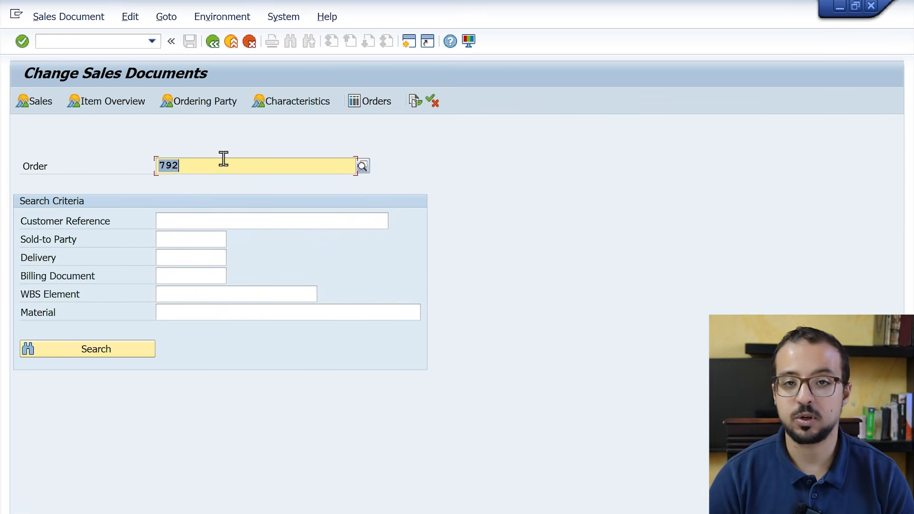
pyautogui.press('Return')
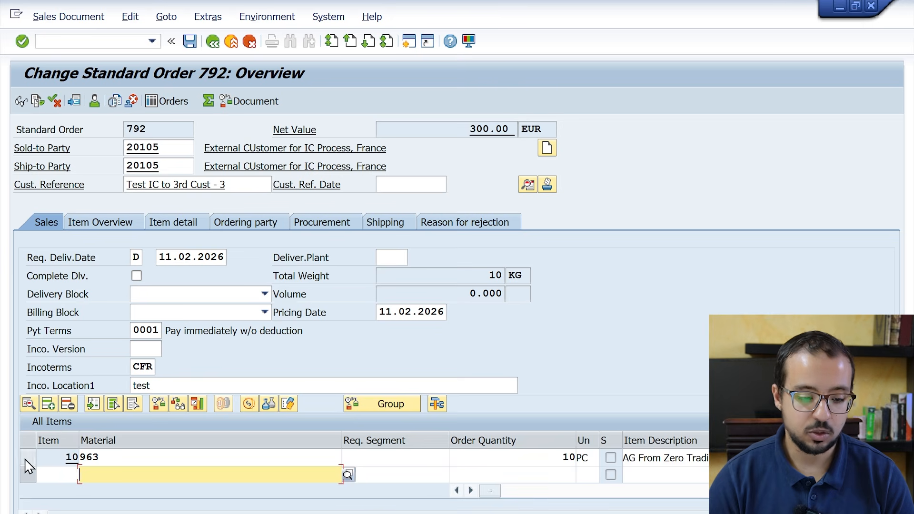
# Set the delivery date of item 10's schedule line to 26.02.2026 and save the order
pyautogui.click(27, 457)
pyautogui.click(29, 403)
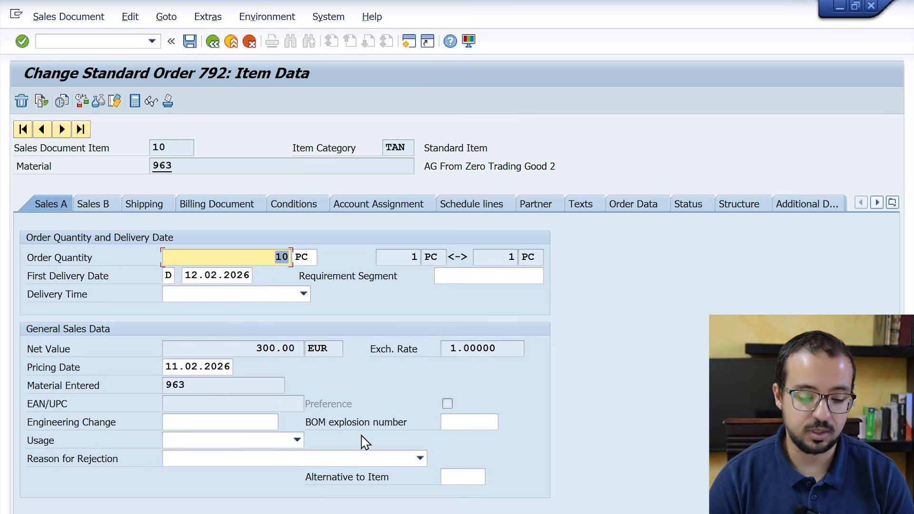
pyautogui.click(473, 210)
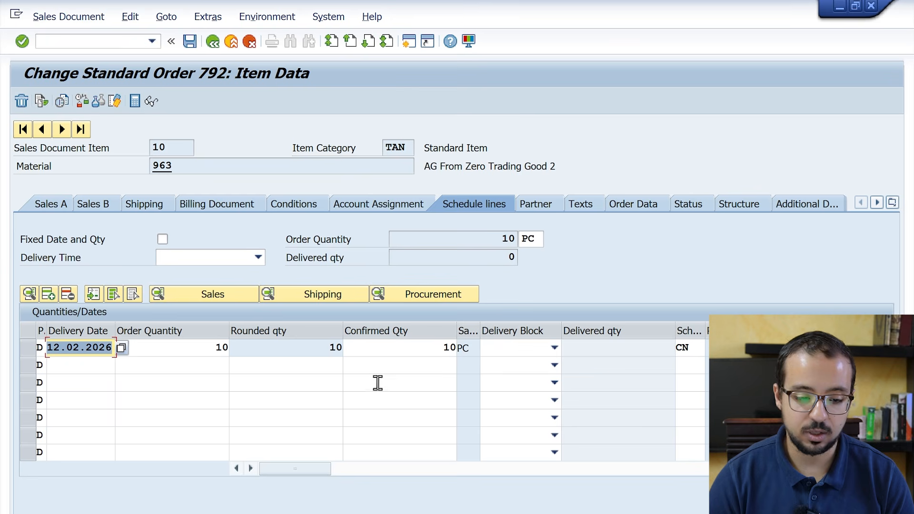
pyautogui.doubleClick(57, 350)
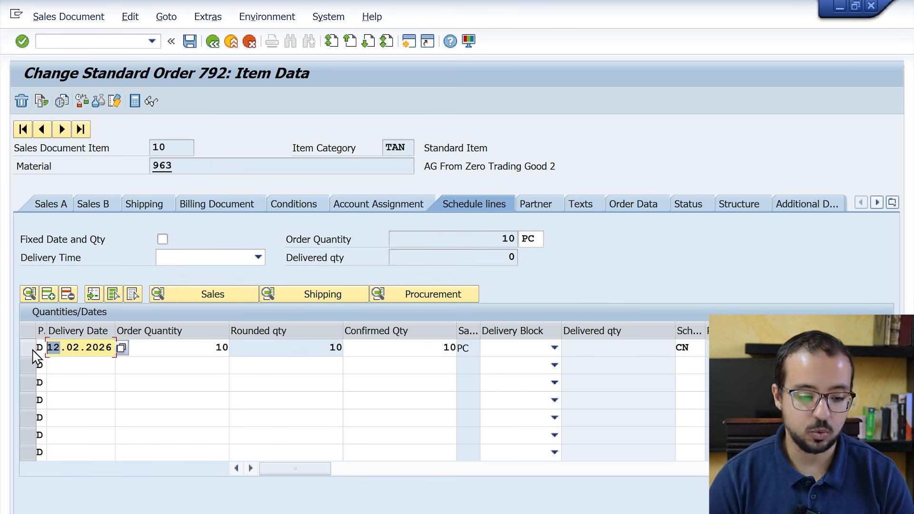
pyautogui.write('26')
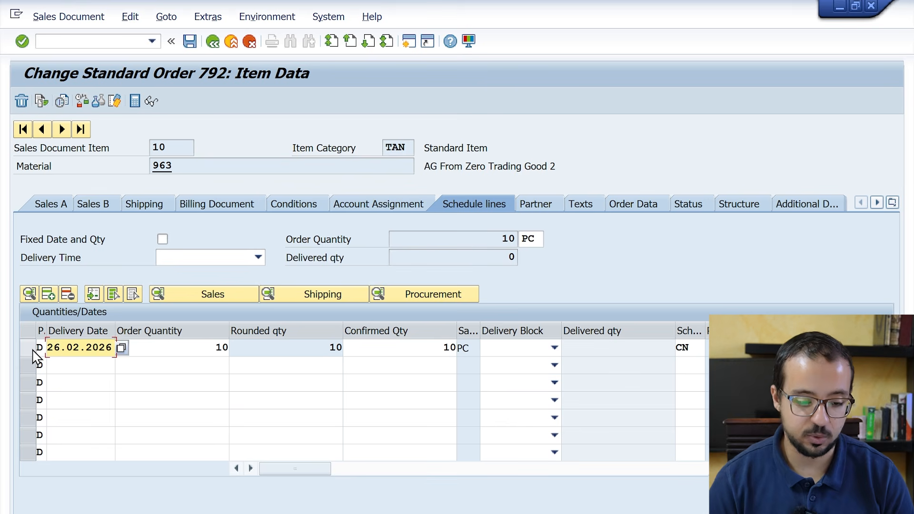
pyautogui.click(187, 45)
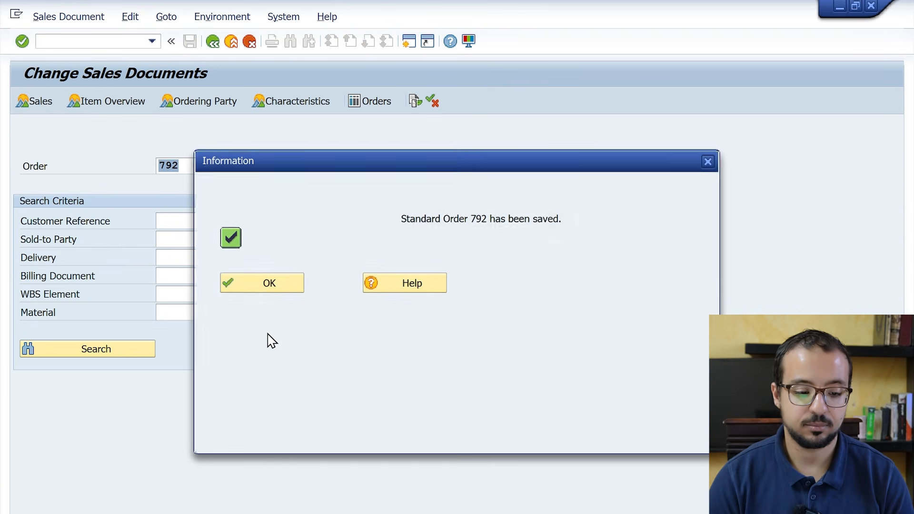
pyautogui.click(262, 281)
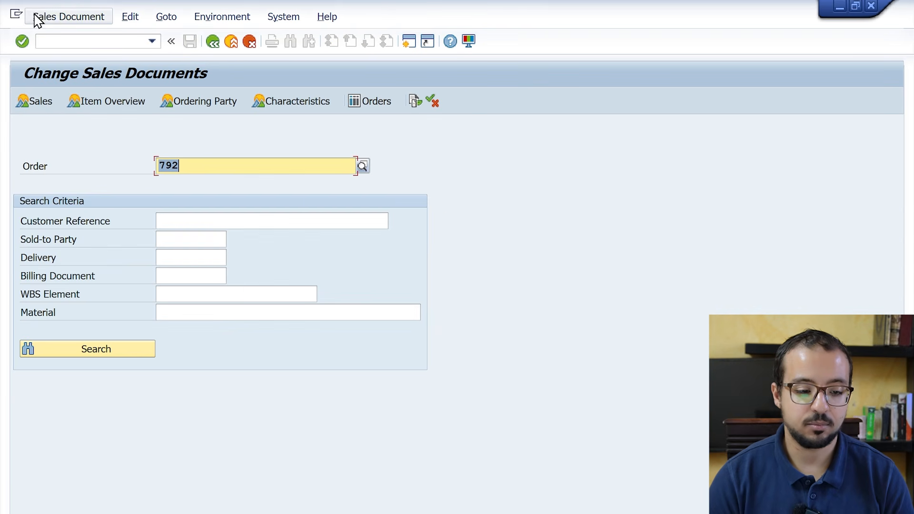
# Start transaction VL01 and create an outbound delivery for the saved sales order from shipping point AG60
pyautogui.click(48, 20)
pyautogui.click(101, 20)
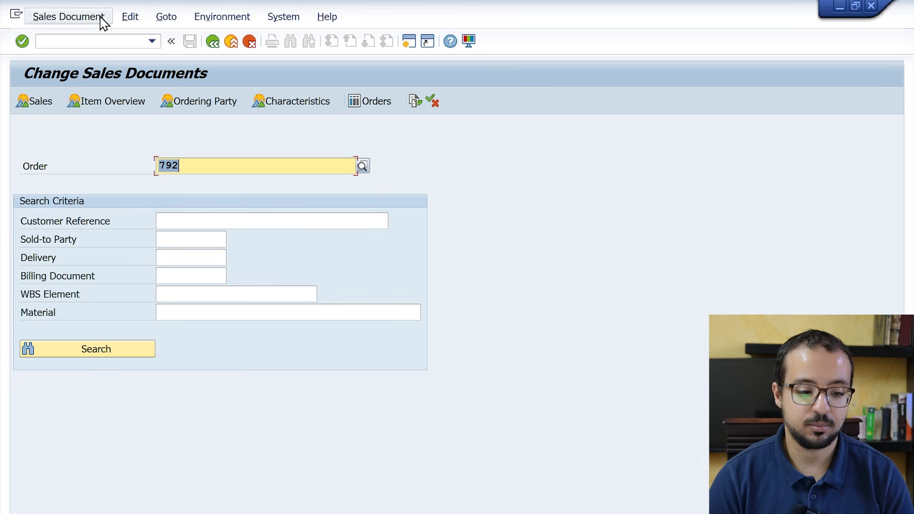
pyautogui.click(111, 42)
pyautogui.write('/nvl01')
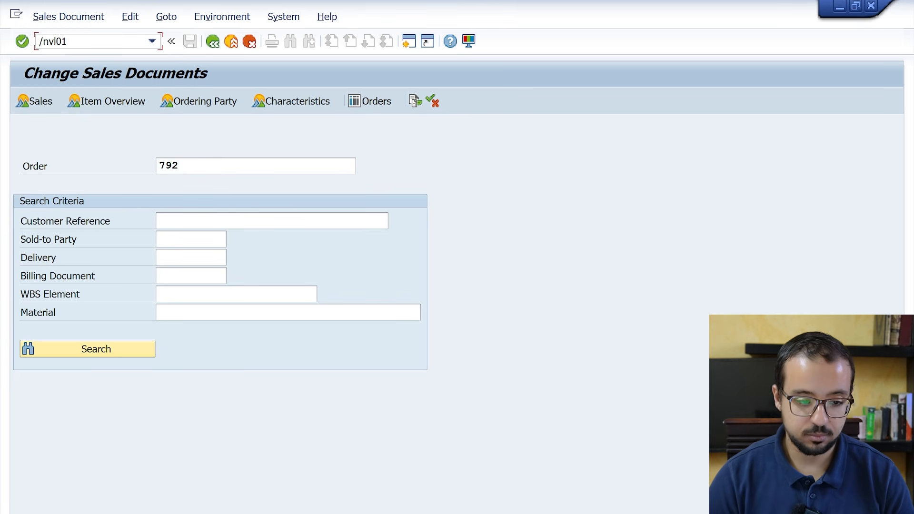
pyautogui.press('Return')
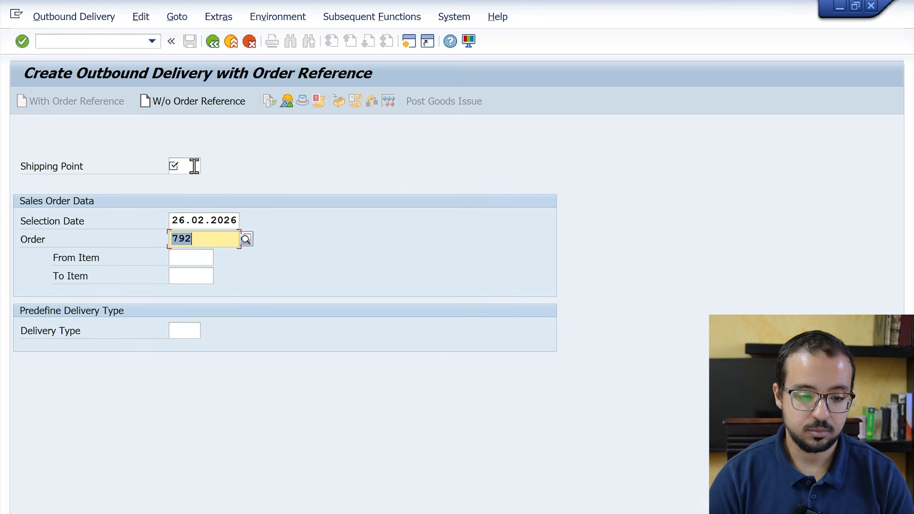
pyautogui.click(193, 165)
pyautogui.write('AG60')
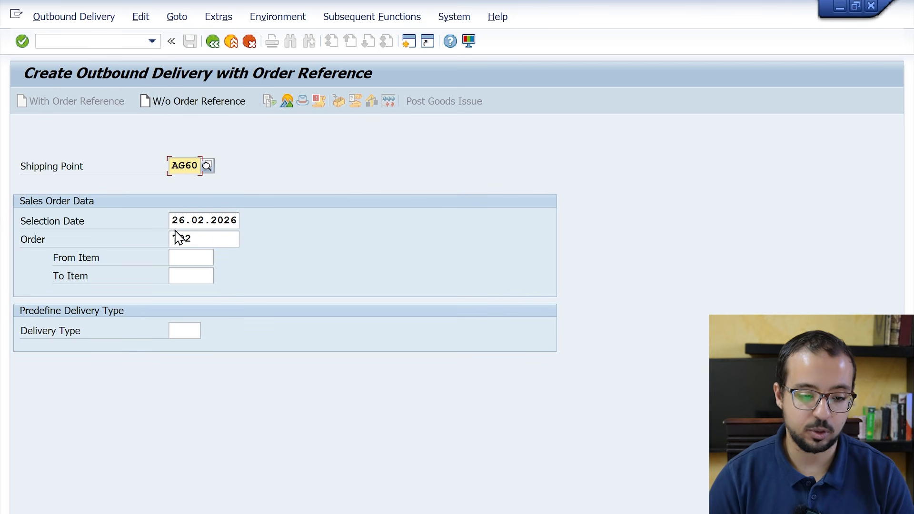
pyautogui.press('Return')
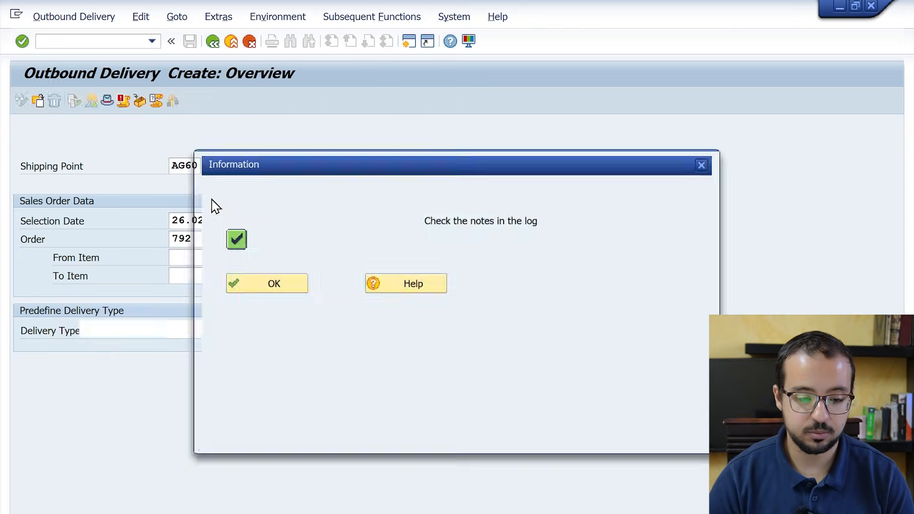
pyautogui.click(257, 286)
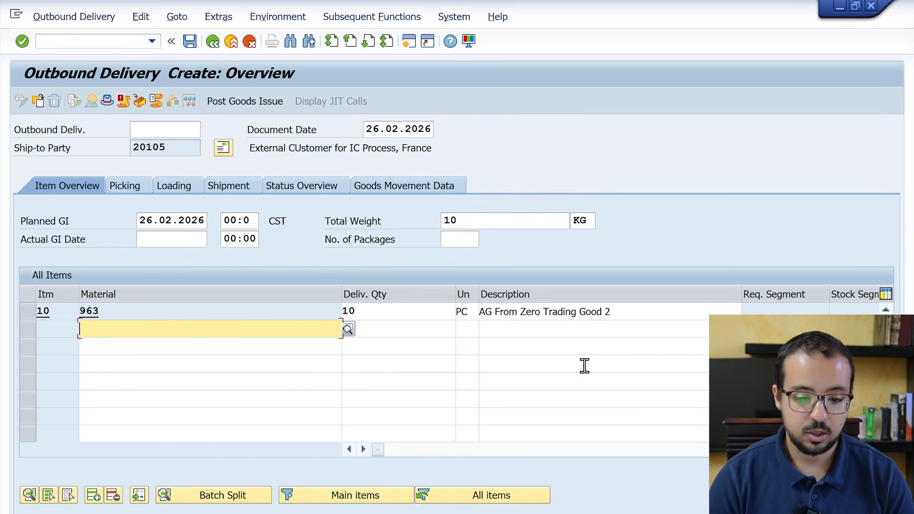
# Set the picked quantity of delivery item 10 to 10 and post the goods issue
pyautogui.click(139, 186)
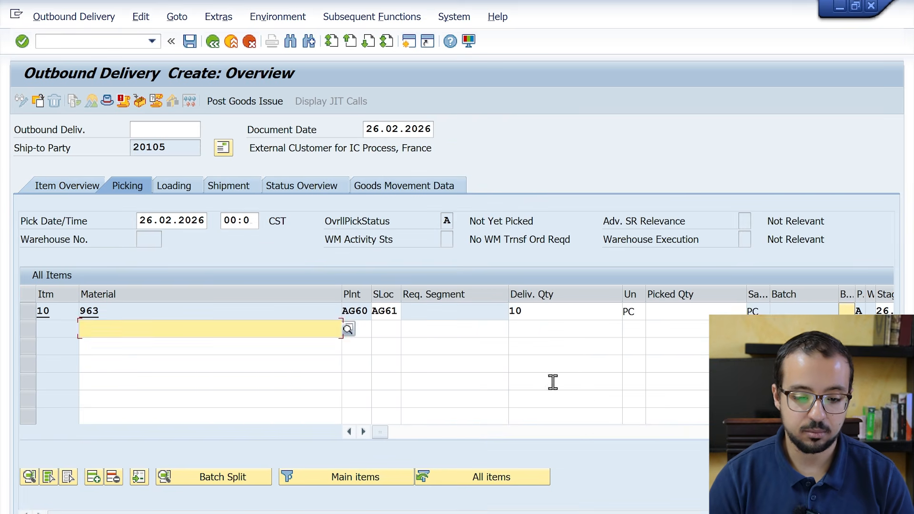
pyautogui.click(684, 312)
pyautogui.write('10')
pyautogui.press('Return')
pyautogui.click(245, 102)
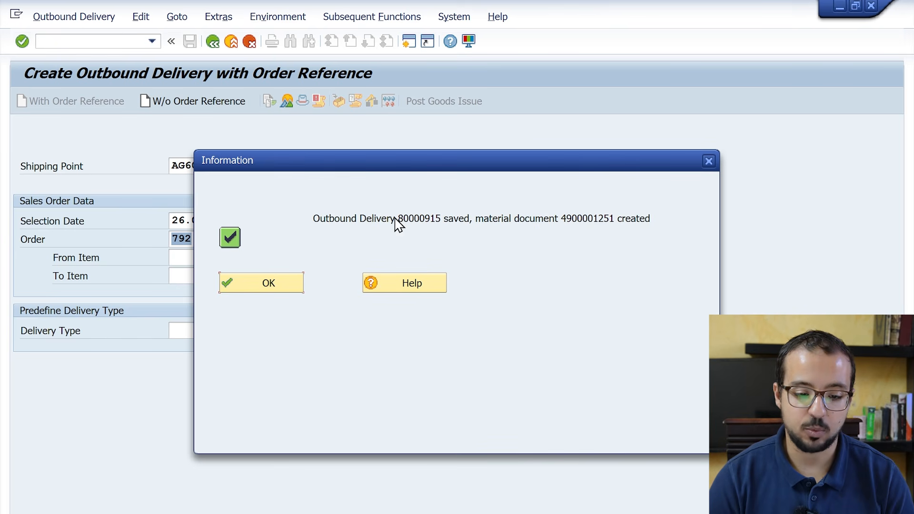
pyautogui.click(263, 287)
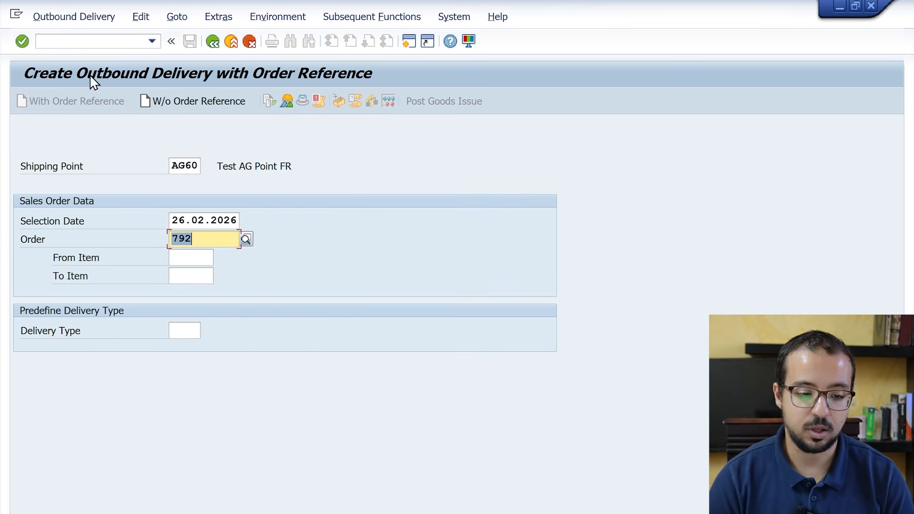
# Start transaction VF01 and bill the new outbound delivery 80000915
pyautogui.click(64, 21)
pyautogui.click(98, 22)
pyautogui.click(91, 43)
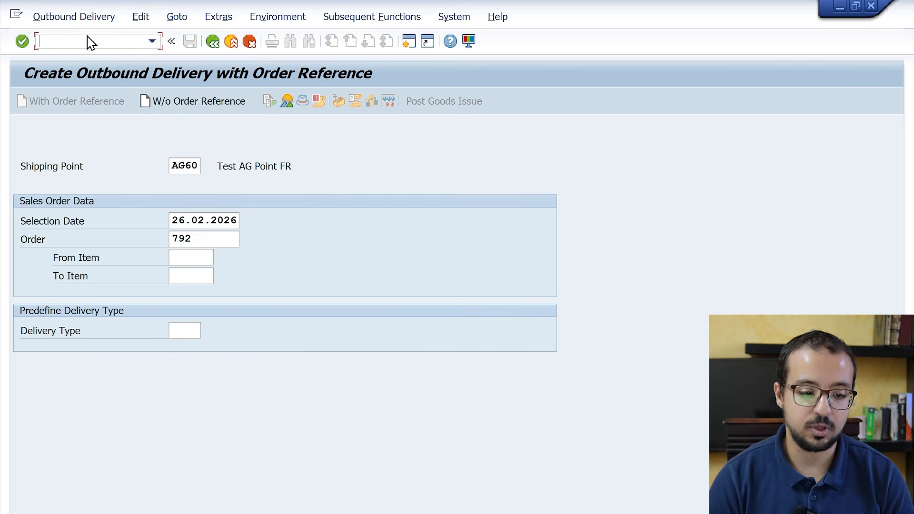
pyautogui.write('/nvf01')
pyautogui.press('Return')
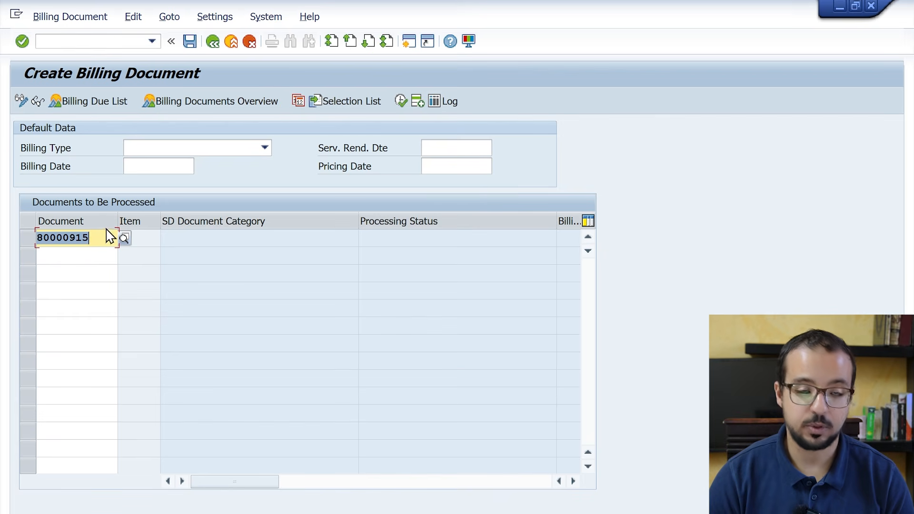
pyautogui.press('Return')
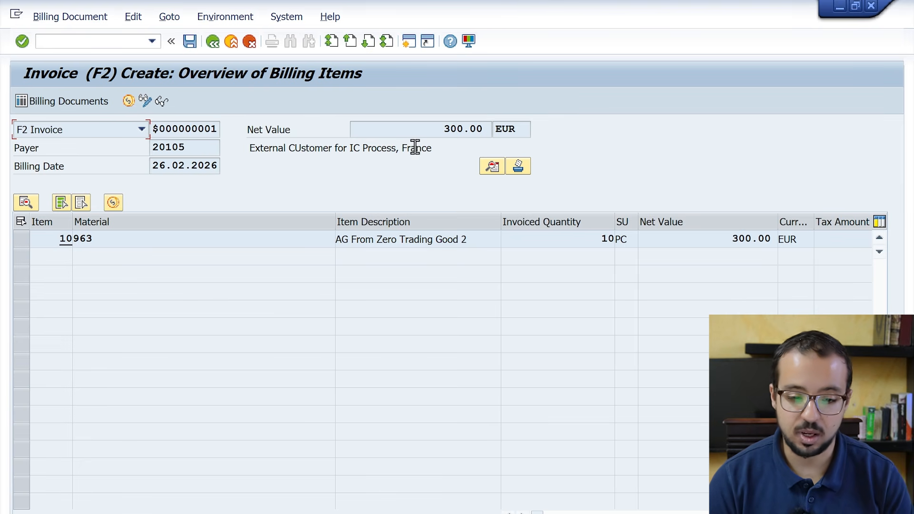
# Check the net value of the F2 customer invoice and save the billing document
pyautogui.doubleClick(437, 125)
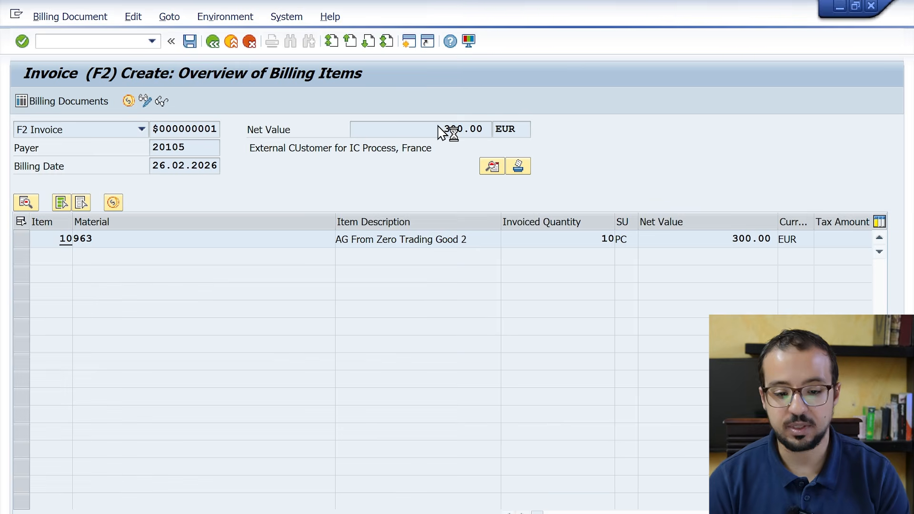
pyautogui.click(281, 284)
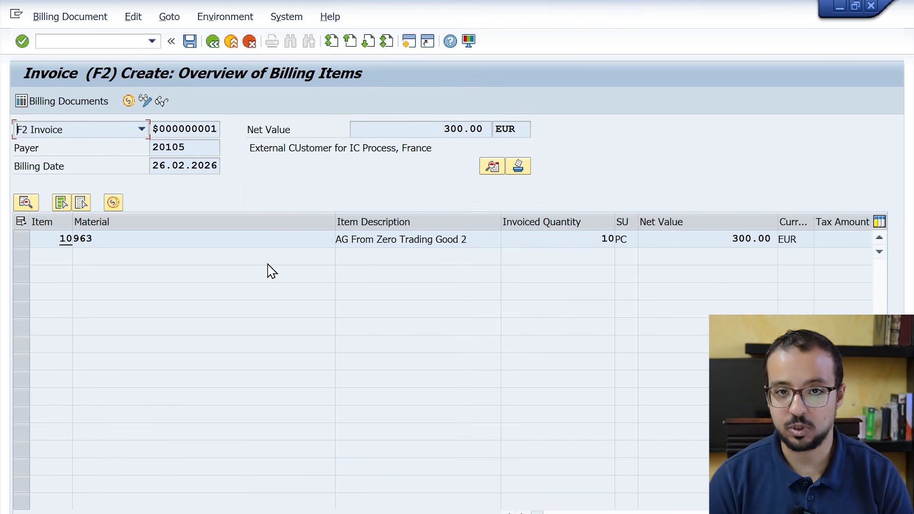
pyautogui.click(190, 41)
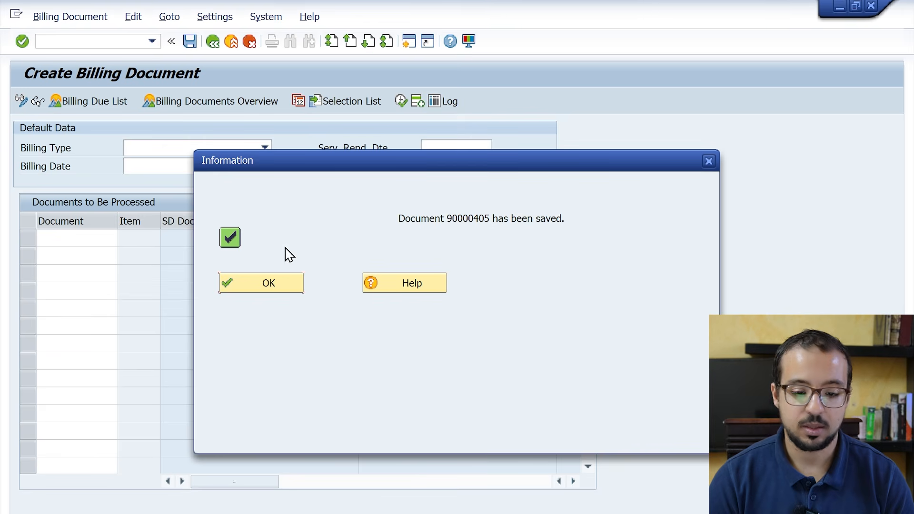
pyautogui.click(281, 284)
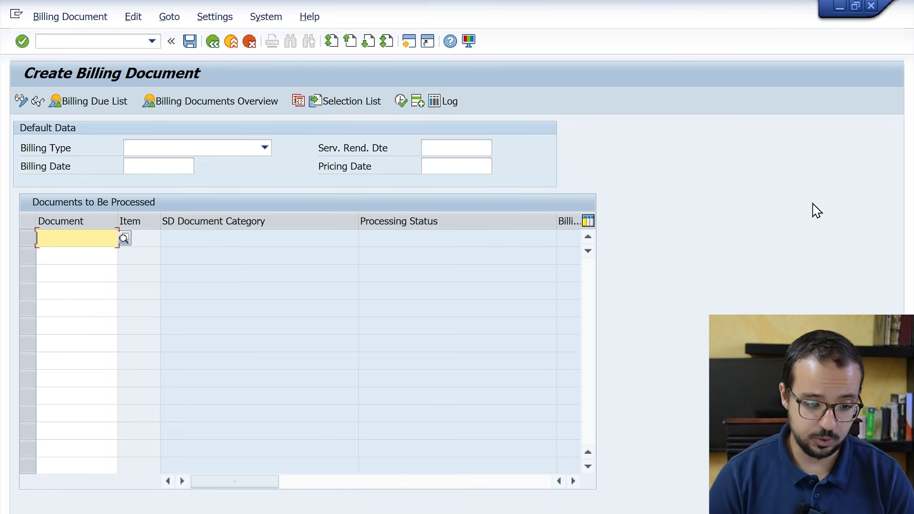
# Bill the new outbound delivery a second time to create its IV intercompany billing document
pyautogui.write('80000894')
pyautogui.press('BackSpace')
pyautogui.press('BackSpace')
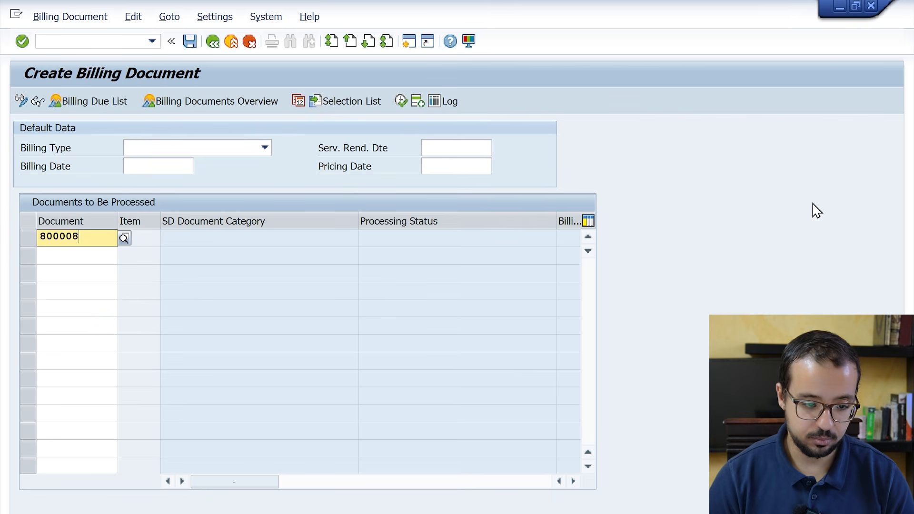
pyautogui.write('894')
pyautogui.press('Return')
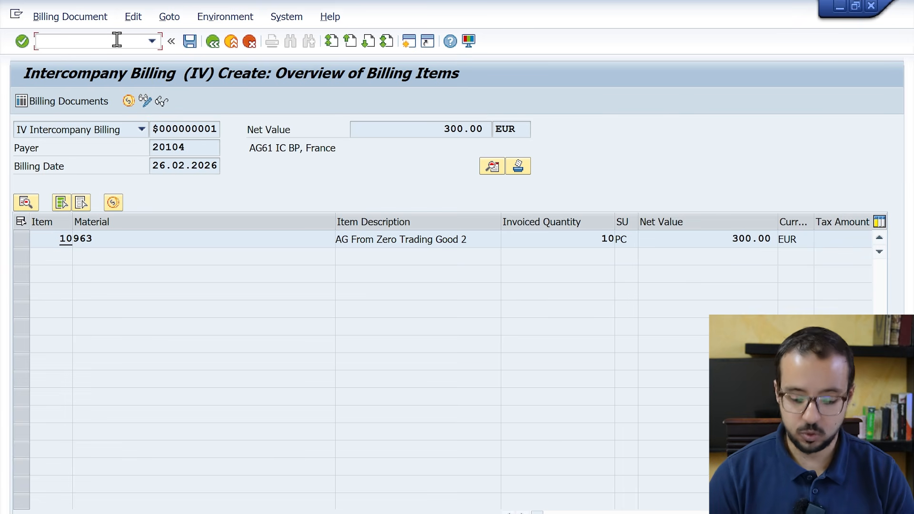
# Open the General Table Display for table LIKP and filter the delivery field on 80000894
pyautogui.press('Return')
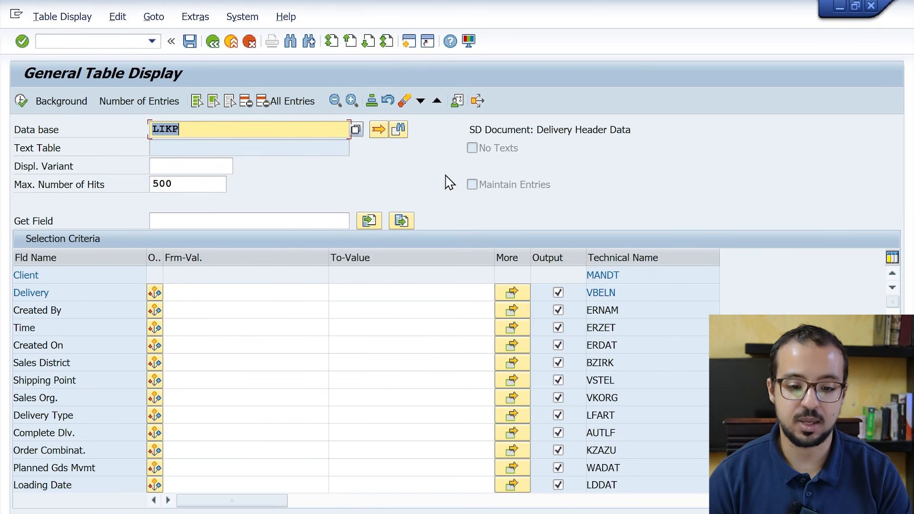
pyautogui.click(257, 293)
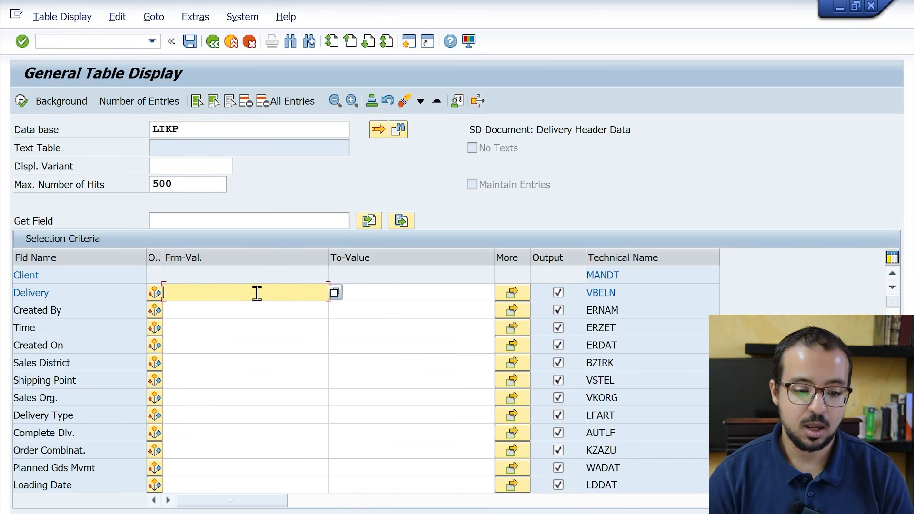
pyautogui.press('Down')
pyautogui.press('Down')
pyautogui.press('Return')
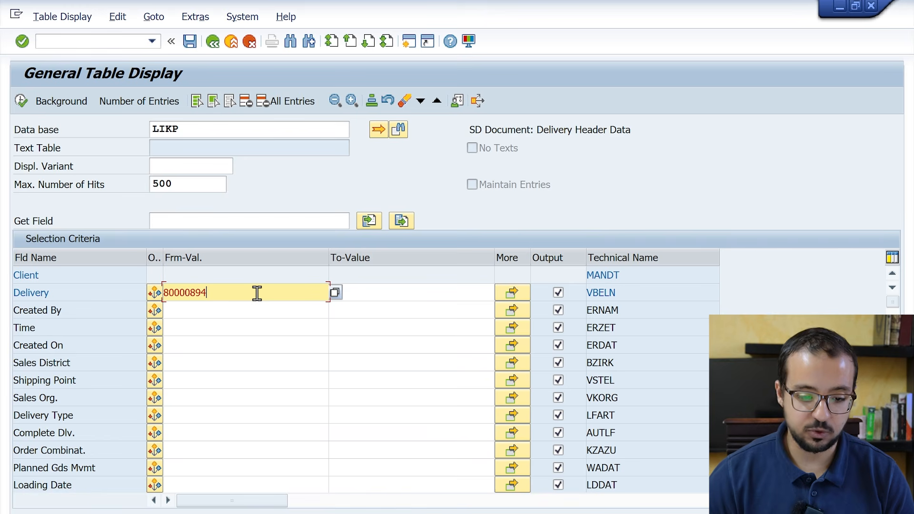
# Add delivery 80000915 as a second selection value and display the matching LIKP entries
pyautogui.click(512, 293)
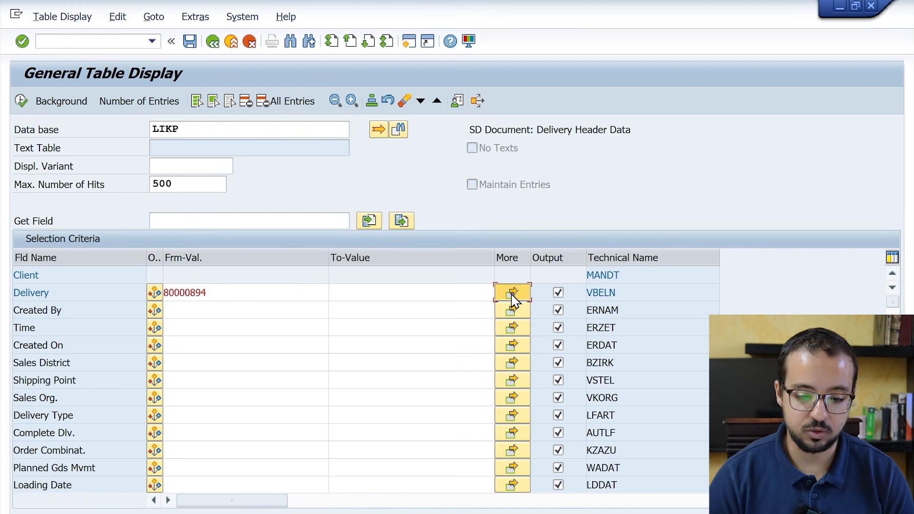
pyautogui.click(148, 265)
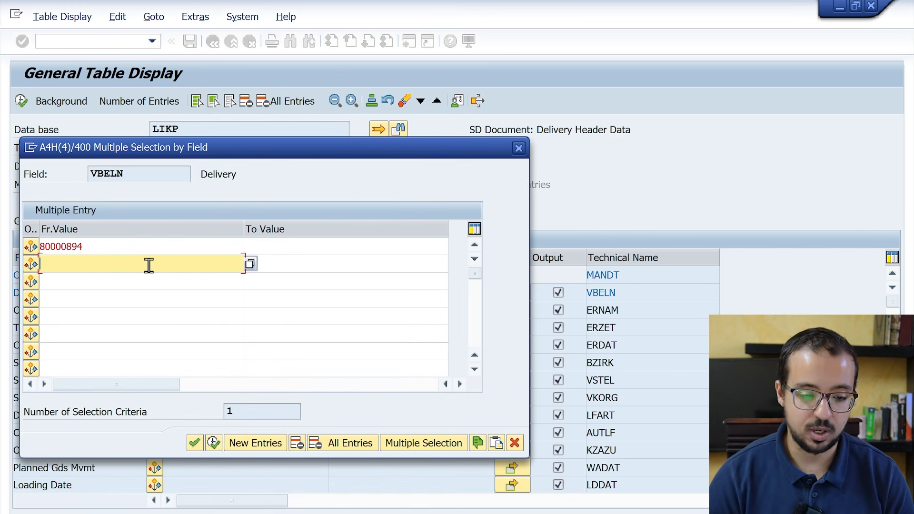
pyautogui.press('Down')
pyautogui.press('Down')
pyautogui.press('Return')
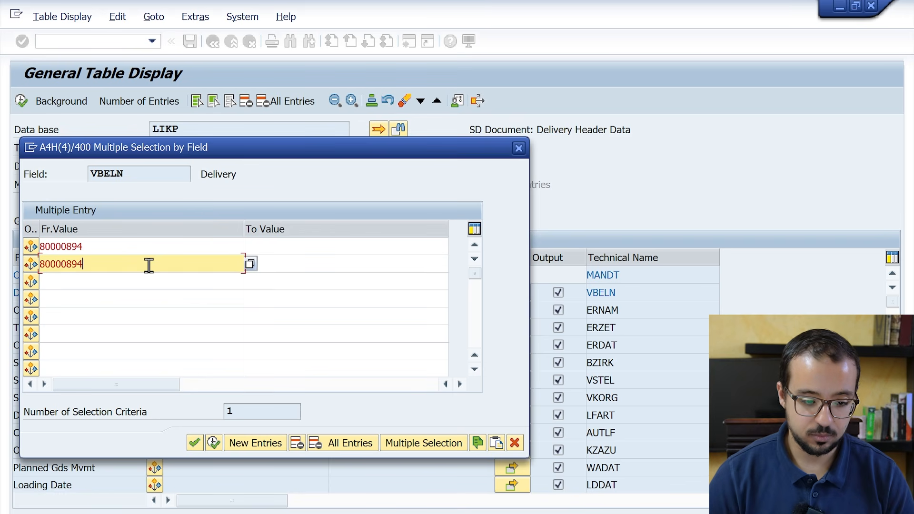
pyautogui.press('BackSpace')
pyautogui.press('BackSpace')
pyautogui.press('BackSpace')
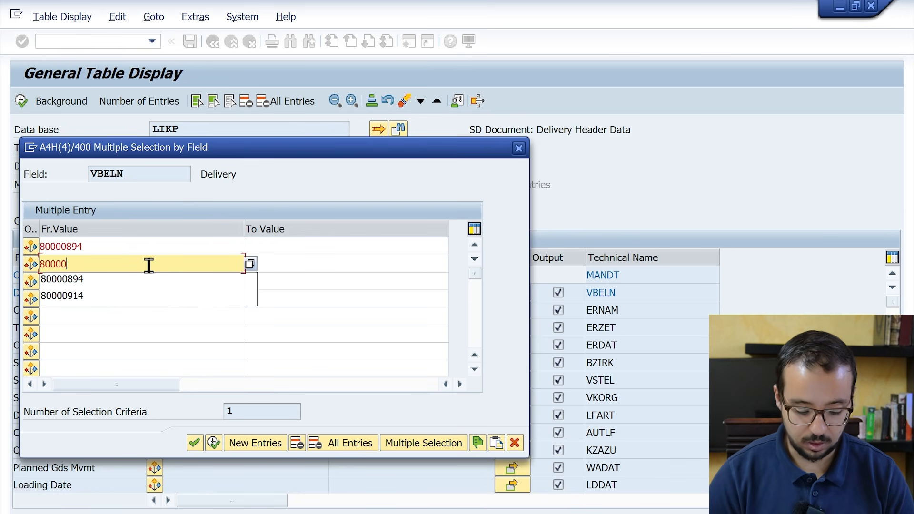
pyautogui.write('915')
pyautogui.press('Return')
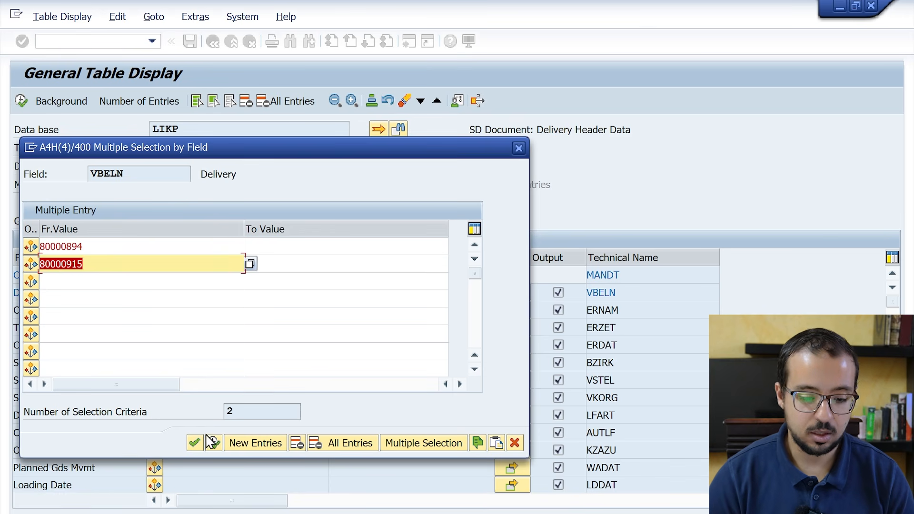
pyautogui.click(213, 447)
pyautogui.press('F8')
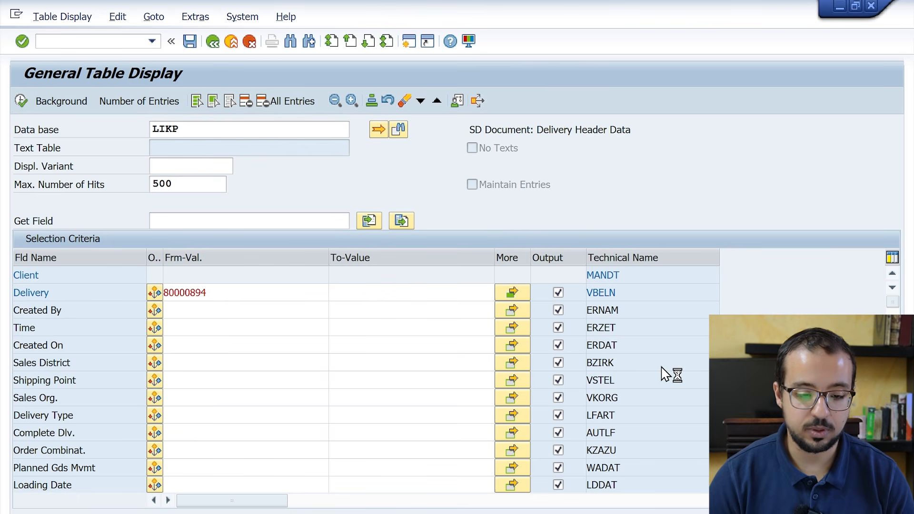
# Compare the intercompany billing sales organization, distribution channel, division, billing type, billing date and customer of the two deliveries
pyautogui.hscroll(6, 592, 330)
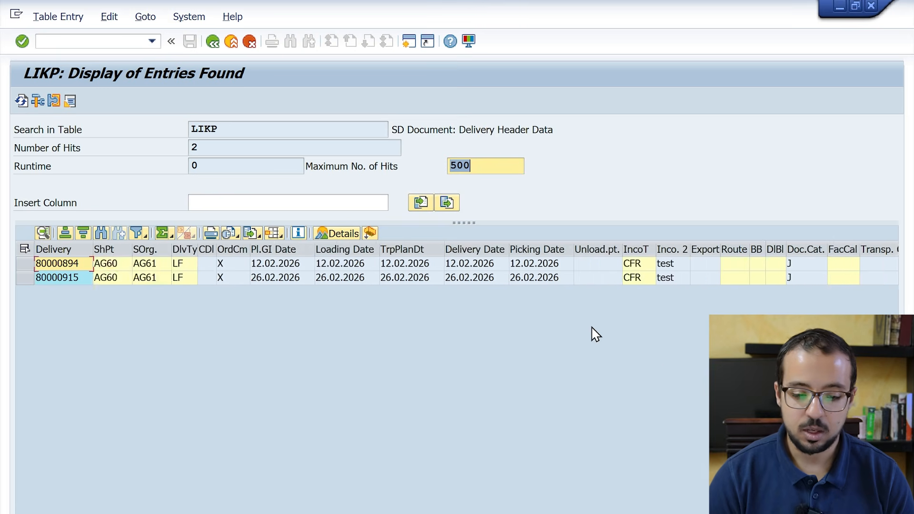
pyautogui.hscroll(8, 595, 333)
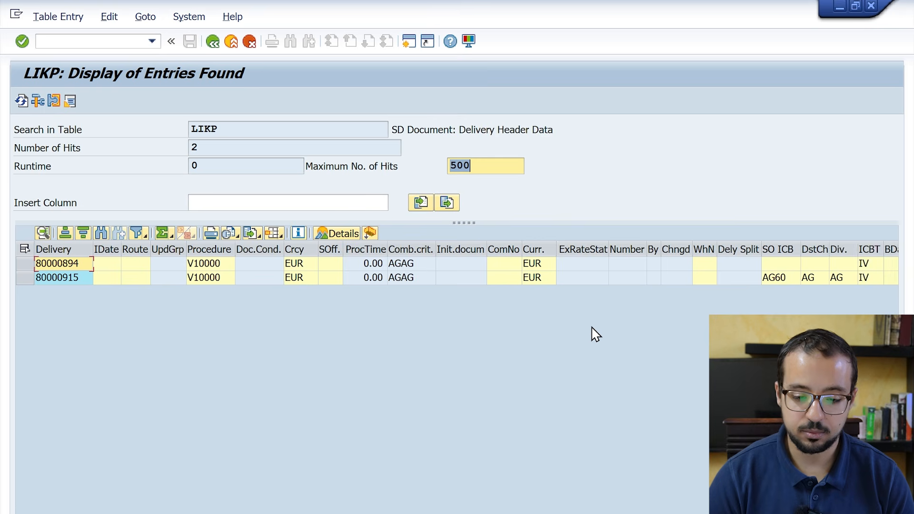
pyautogui.hscroll(4, 595, 333)
pyautogui.moveTo(430, 267); pyautogui.dragTo(547, 283)
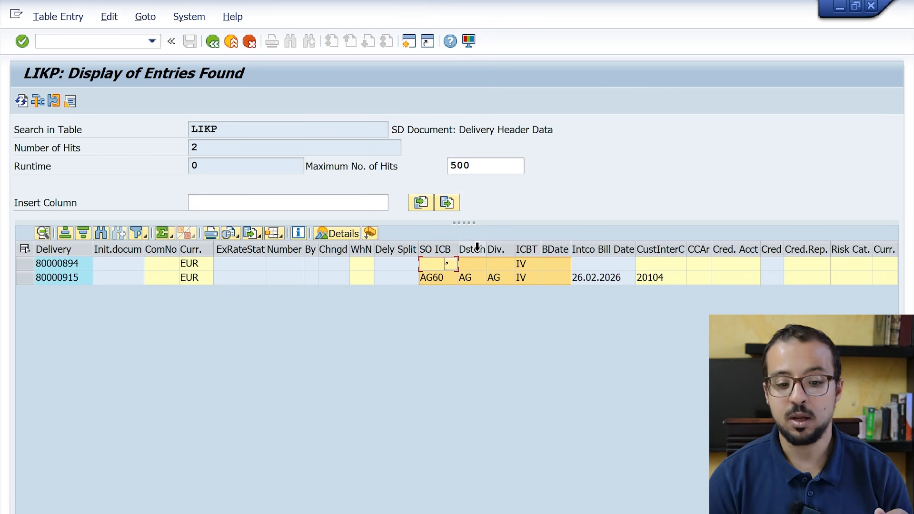
pyautogui.moveTo(433, 278); pyautogui.dragTo(503, 284)
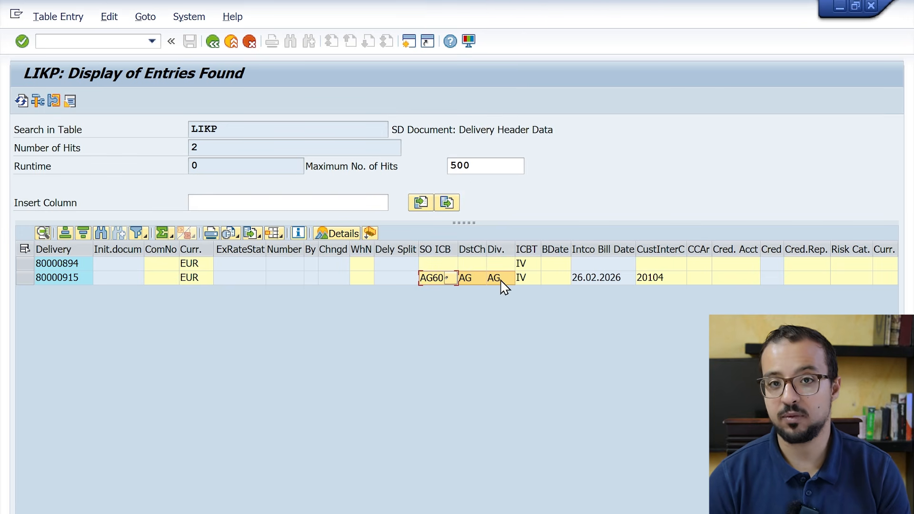
pyautogui.moveTo(449, 264); pyautogui.dragTo(520, 265)
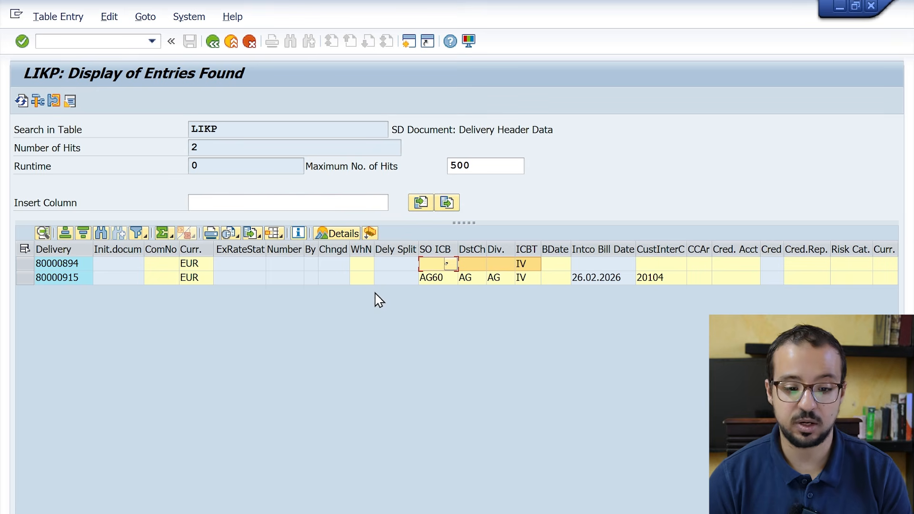
pyautogui.click(431, 283)
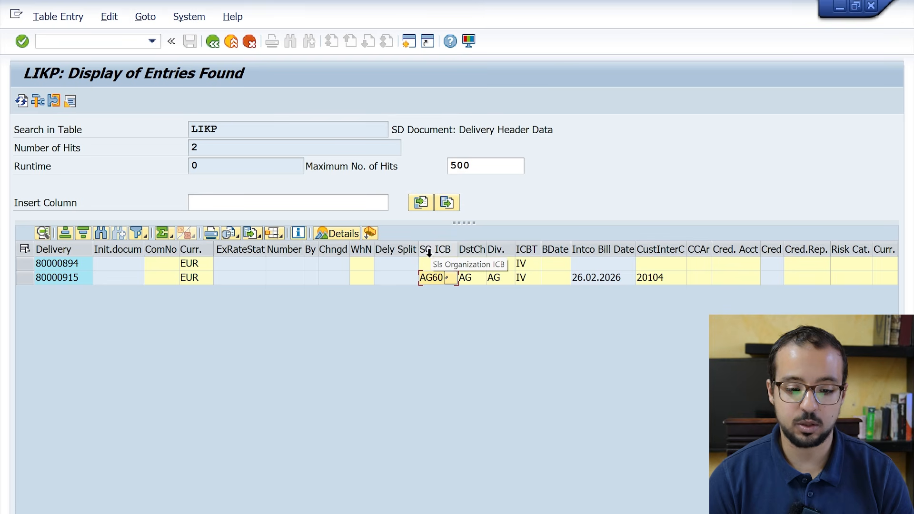
pyautogui.click(480, 279)
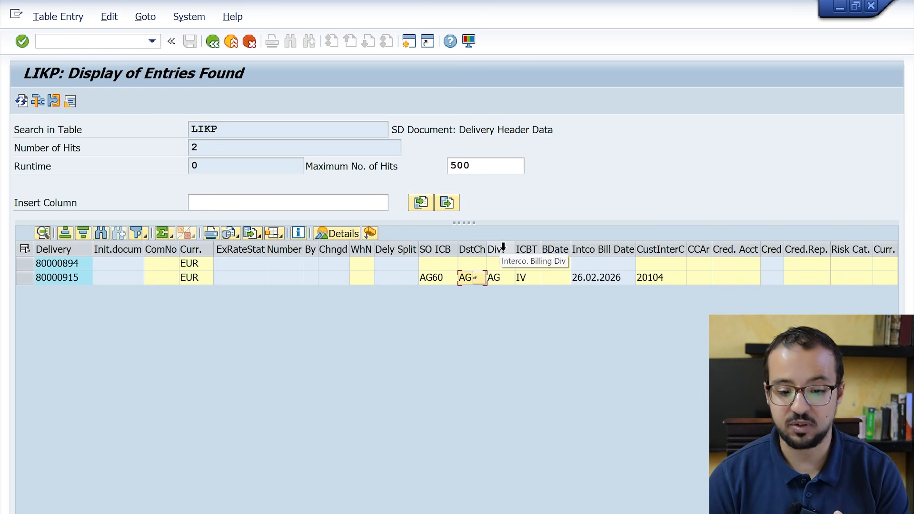
pyautogui.click(660, 278)
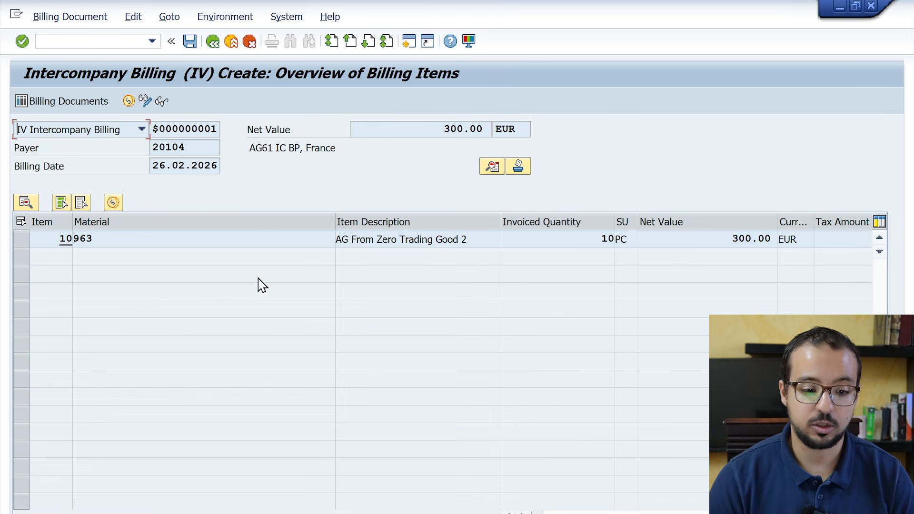
# Open the pricing conditions of item 10 in the new intercompany billing document and examine the PR00 price
pyautogui.click(23, 241)
pyautogui.click(118, 207)
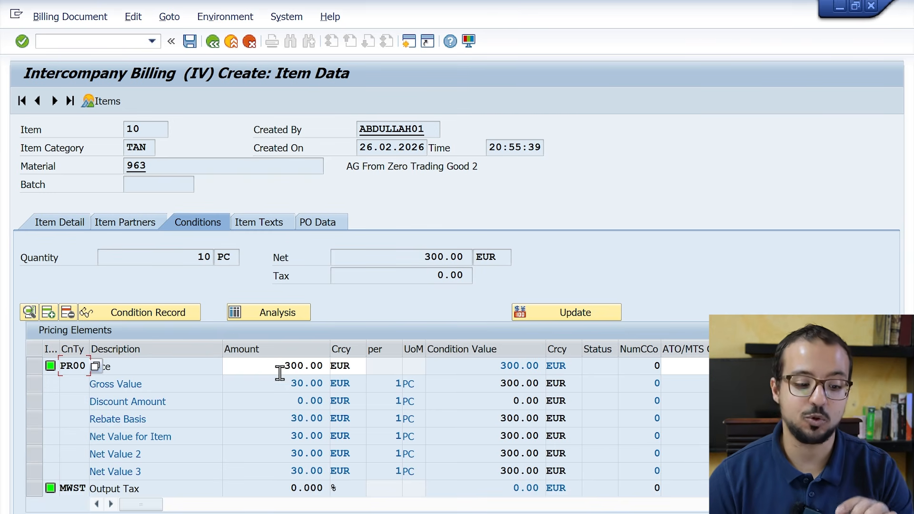
pyautogui.click(184, 365)
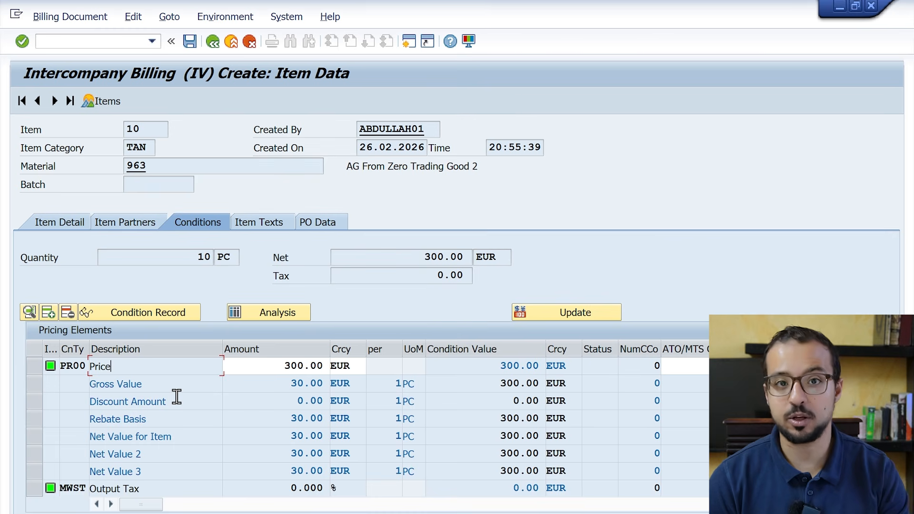
# Try adding condition type PI01 to the item's pricing elements, and delete that condition row again
pyautogui.scroll(-3, 177, 396)
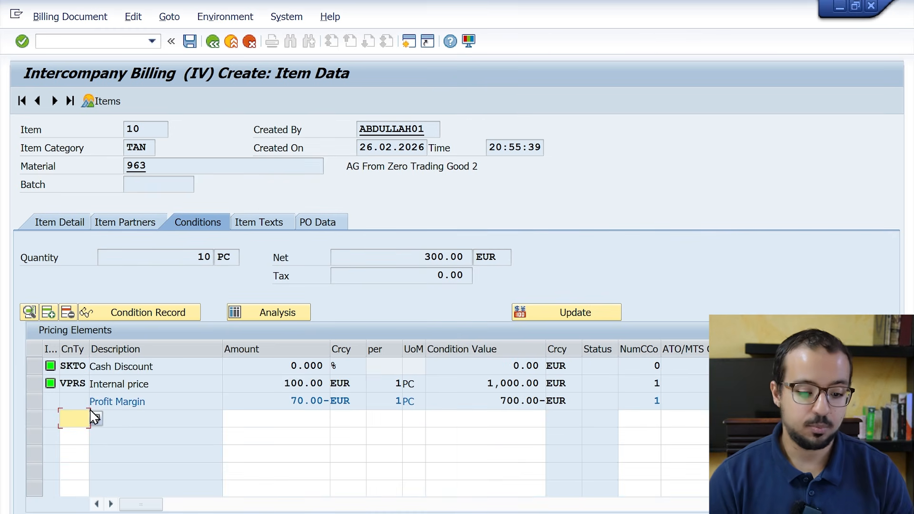
pyautogui.write('PI01')
pyautogui.press('Return')
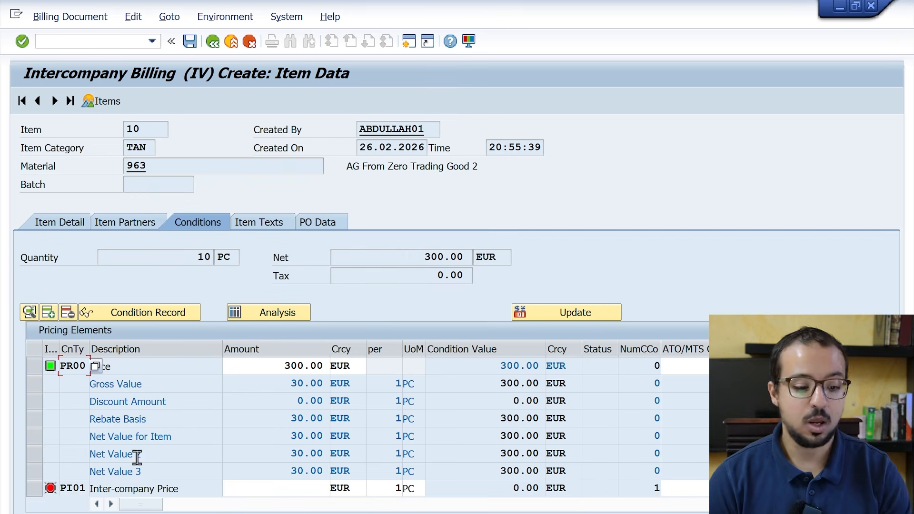
pyautogui.click(34, 491)
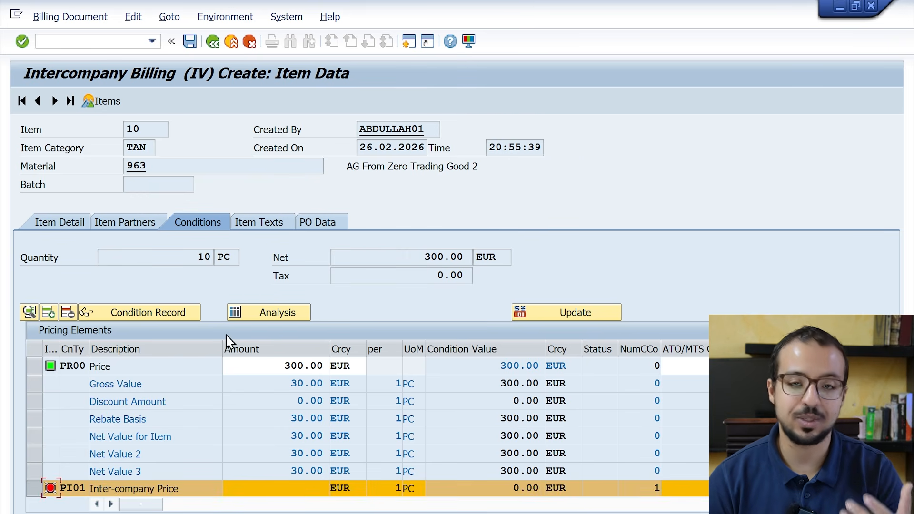
pyautogui.click(68, 312)
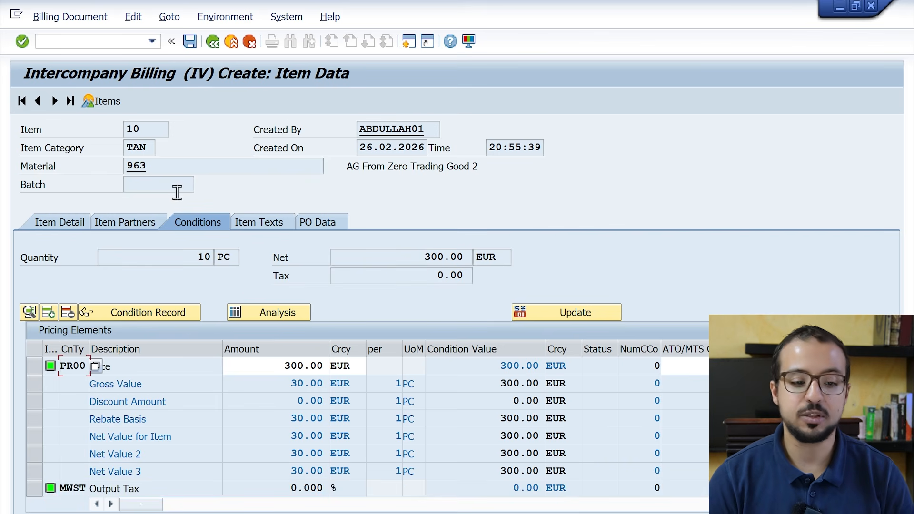
# Save the IV intercompany billing document and open it for display
pyautogui.click(195, 44)
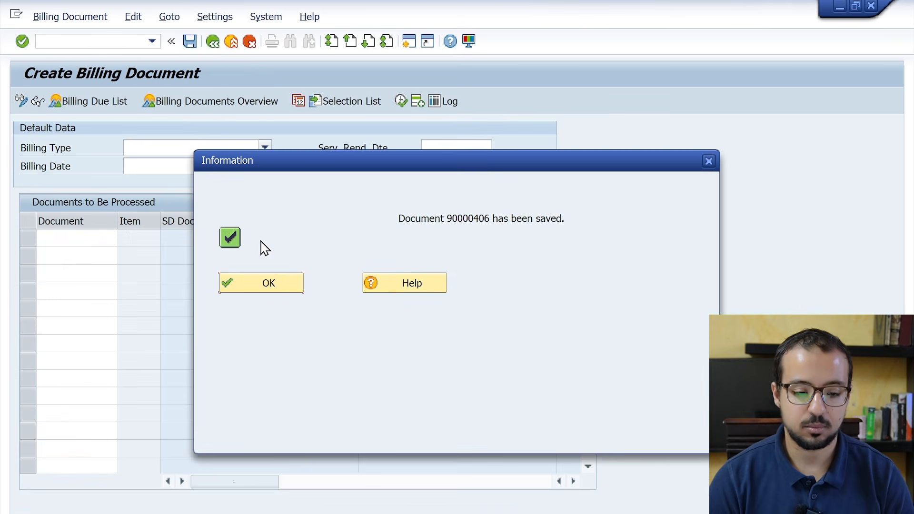
pyautogui.click(285, 287)
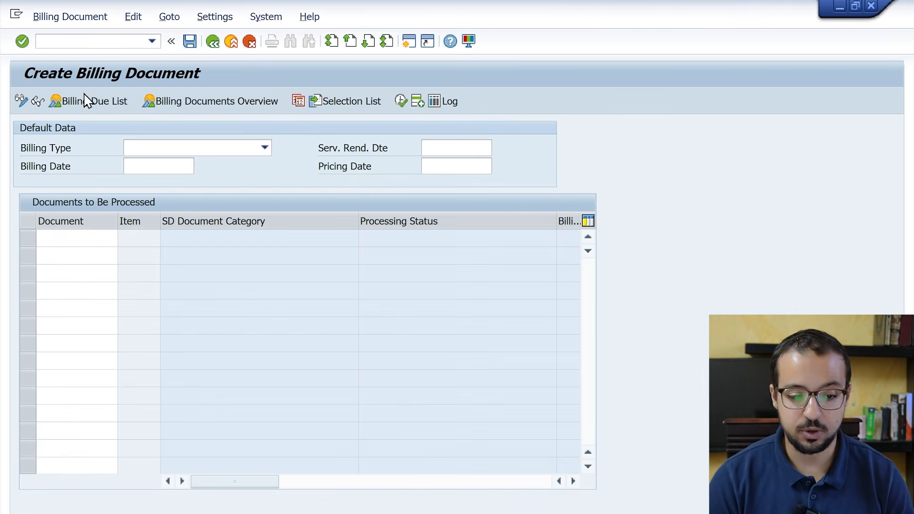
pyautogui.click(70, 18)
pyautogui.click(66, 76)
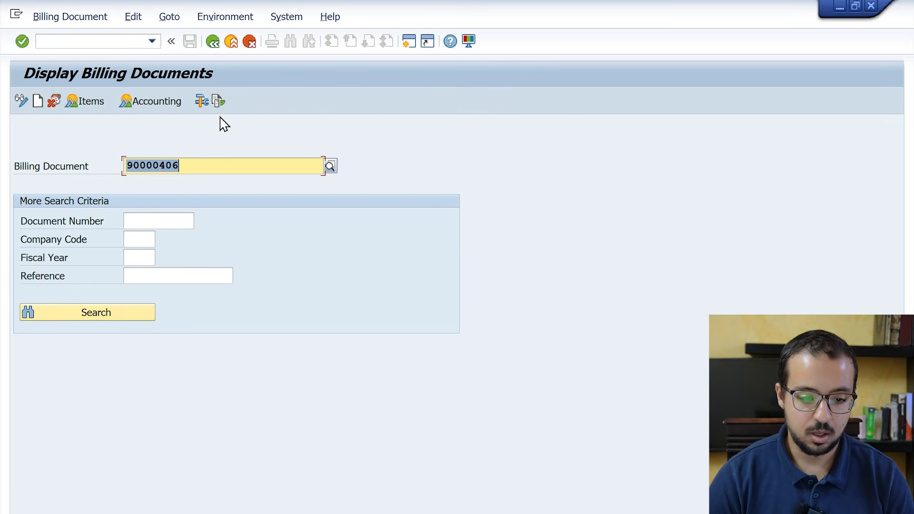
# Display the intercompany billing document's accounting entry and examine its customer and Sales Revenue lines
pyautogui.click(167, 105)
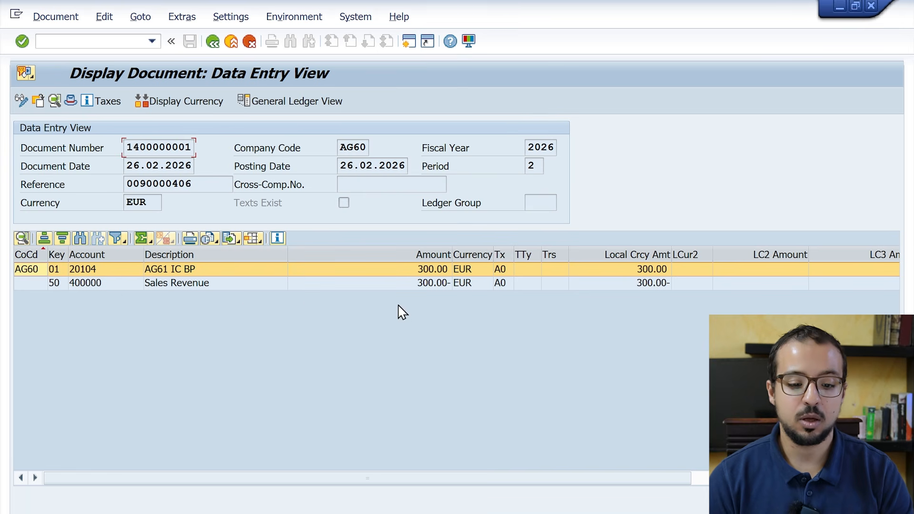
pyautogui.click(194, 285)
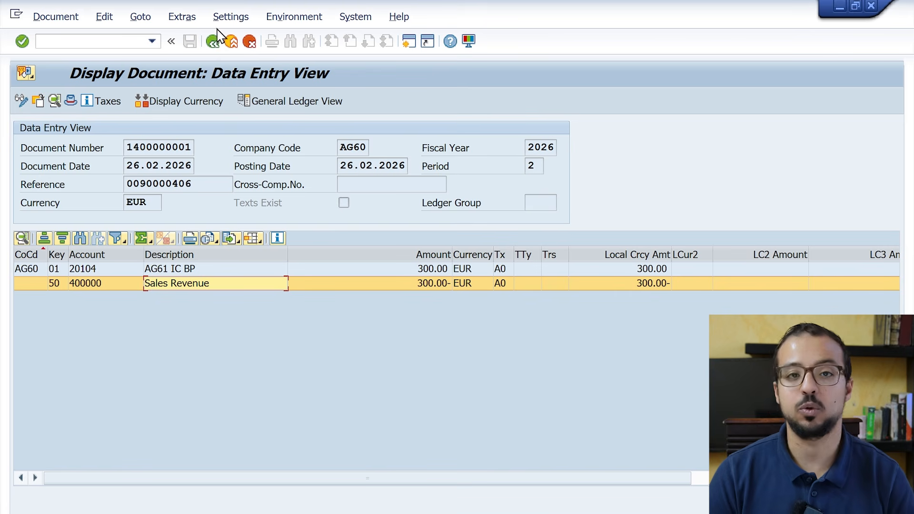
pyautogui.click(213, 41)
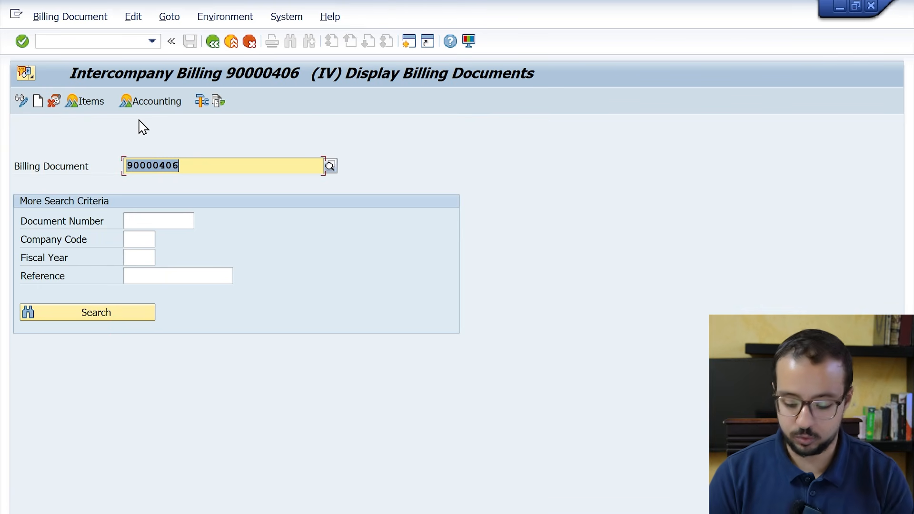
# Open the item overview of the saved intercompany billing document and check its output records
pyautogui.press('Return')
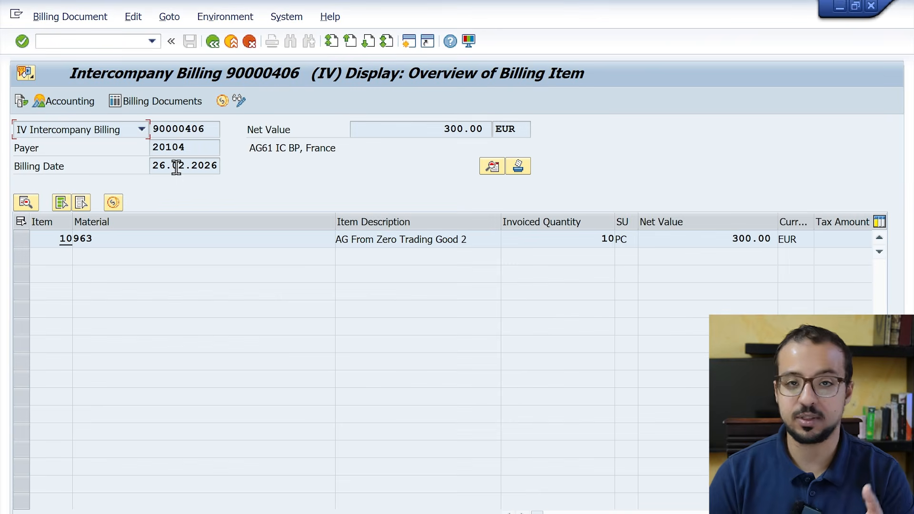
pyautogui.click(493, 167)
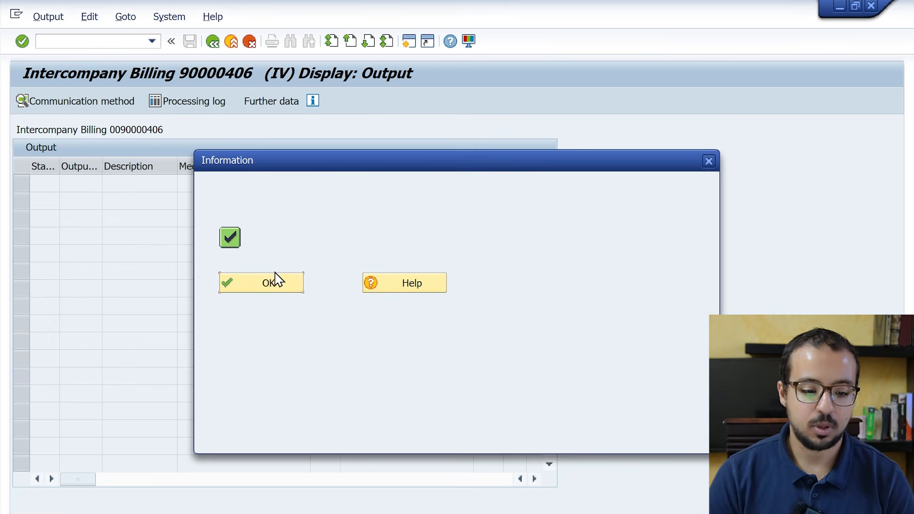
pyautogui.click(277, 281)
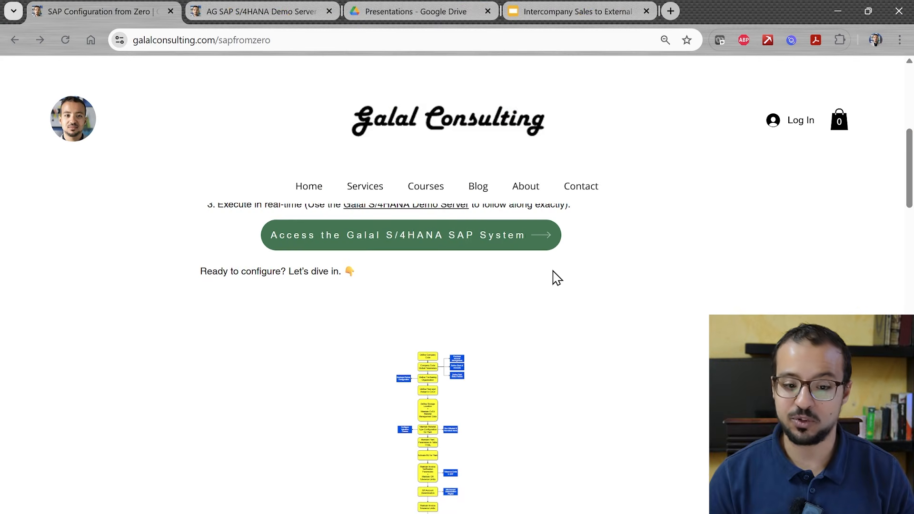
# Switch to the browser and look through the configuration flowchart down to its intercompany stages
pyautogui.scroll(-4, 562, 310)
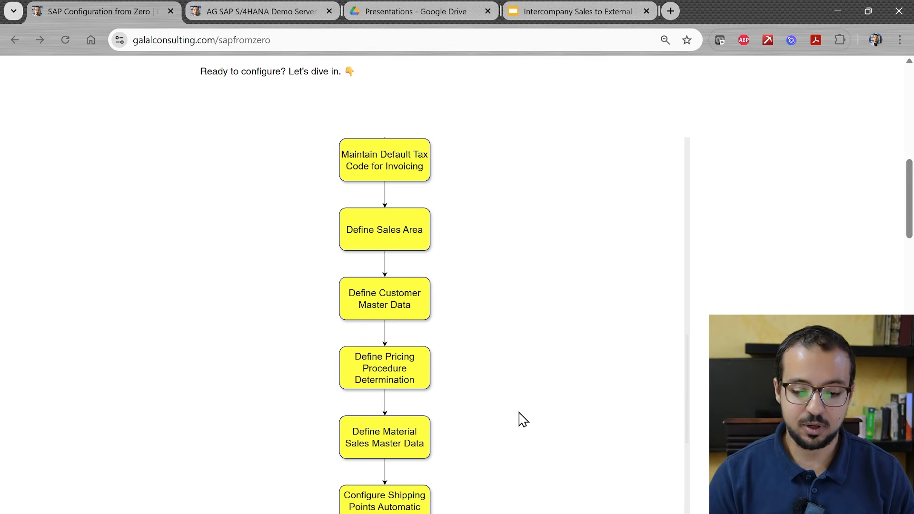
pyautogui.scroll(-10, 523, 409)
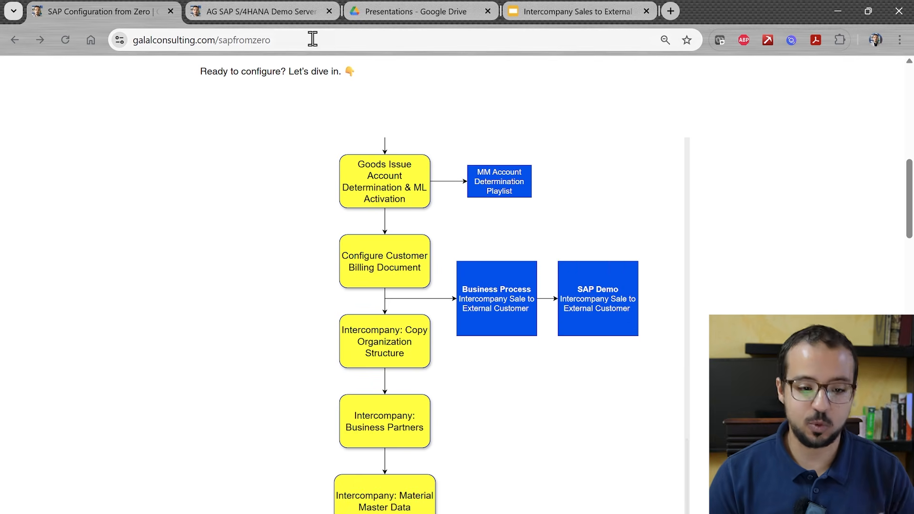
# Review the AG SAP S/4HANA Demo Server Access page and open the Presentations folder in Google Drive
pyautogui.click(231, 10)
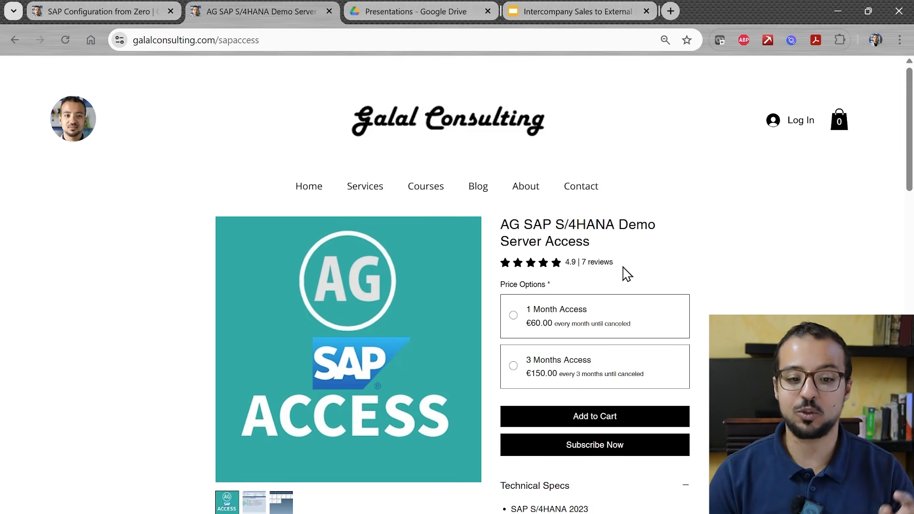
pyautogui.scroll(-4, 592, 235)
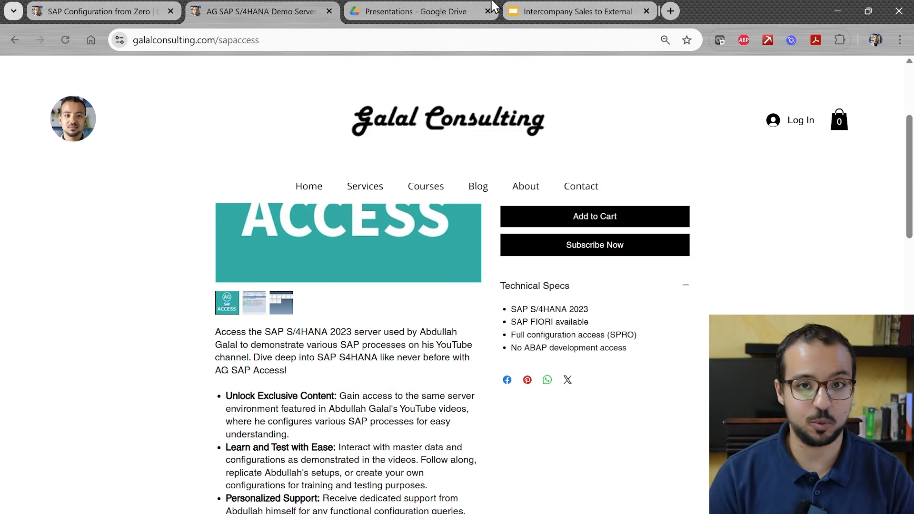
pyautogui.click(430, 8)
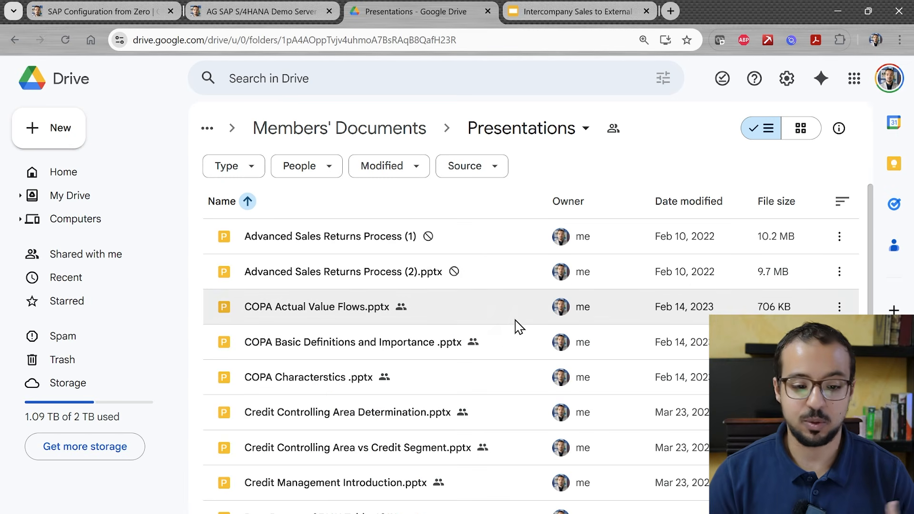